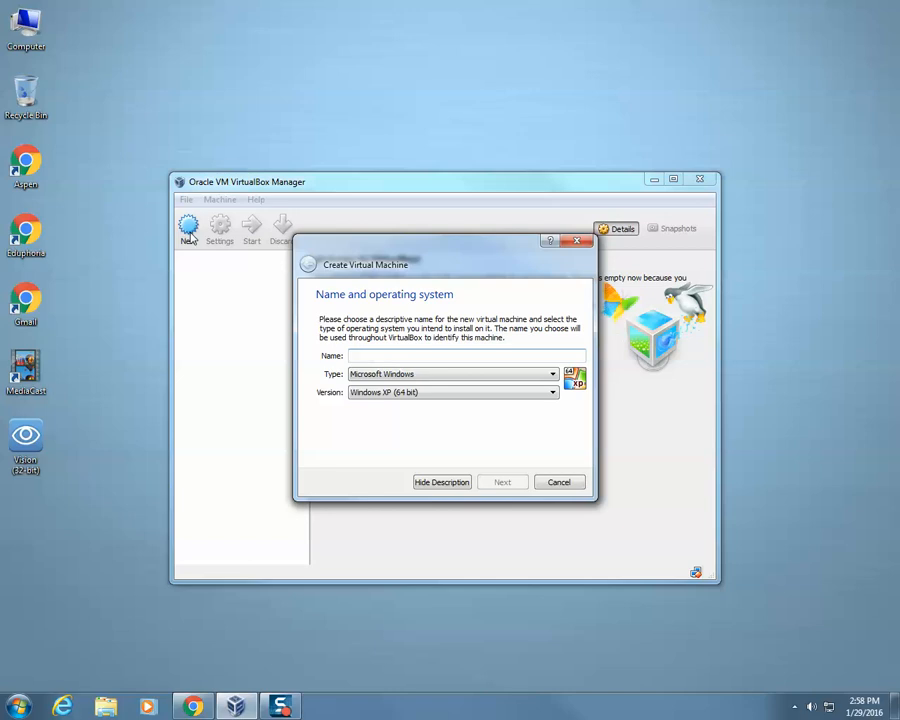
Name the Linux Ubuntu (64 bit) machine 'Ubuntu Server' followed by the owner's surname
text(Ubunut Server)
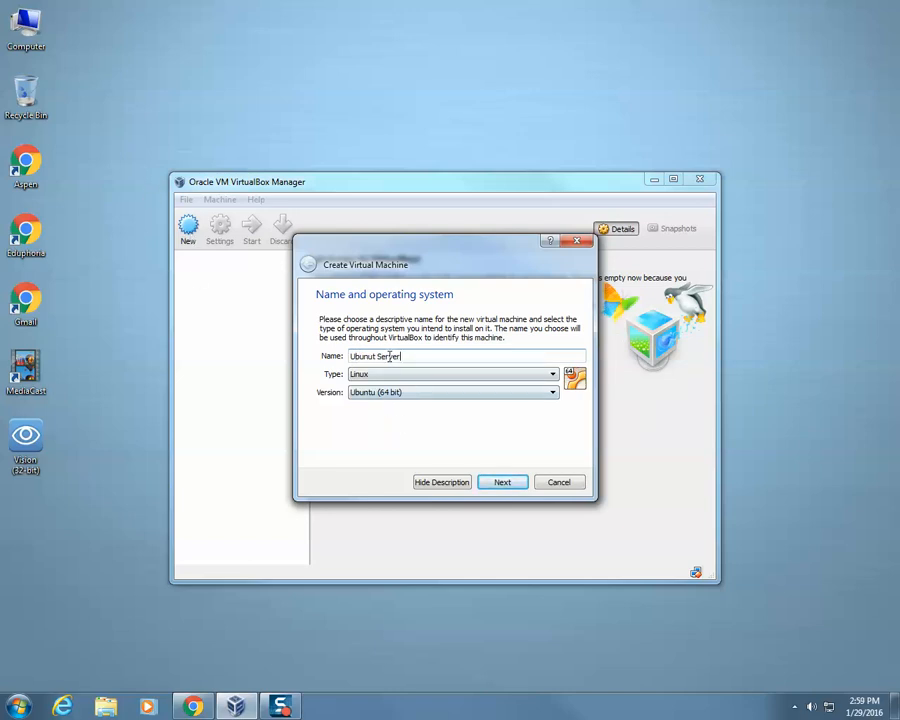
drag(377, 357, 318, 361)
text(Ubuntu Serve)
key(BackSpace)
key(BackSpace)
key(BackSpace)
key(BackSpace)
key(BackSpace)
key(BackSpace)
text(Reichelt)
click(512, 483)
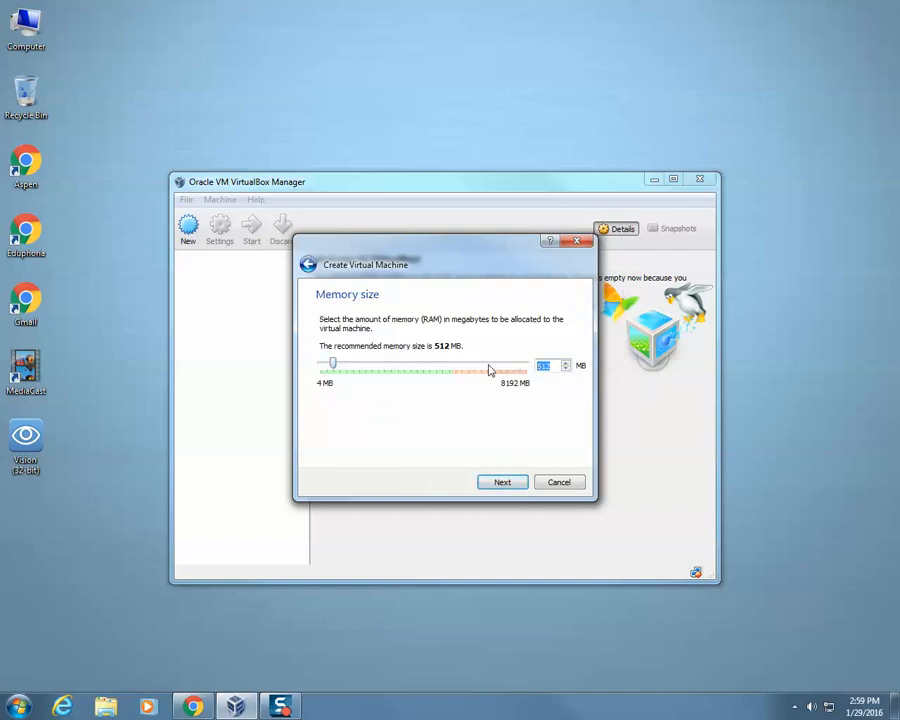
Give the machine 2048 MB of memory and a new dynamically allocated VDI hard drive
text(2048)
click(505, 483)
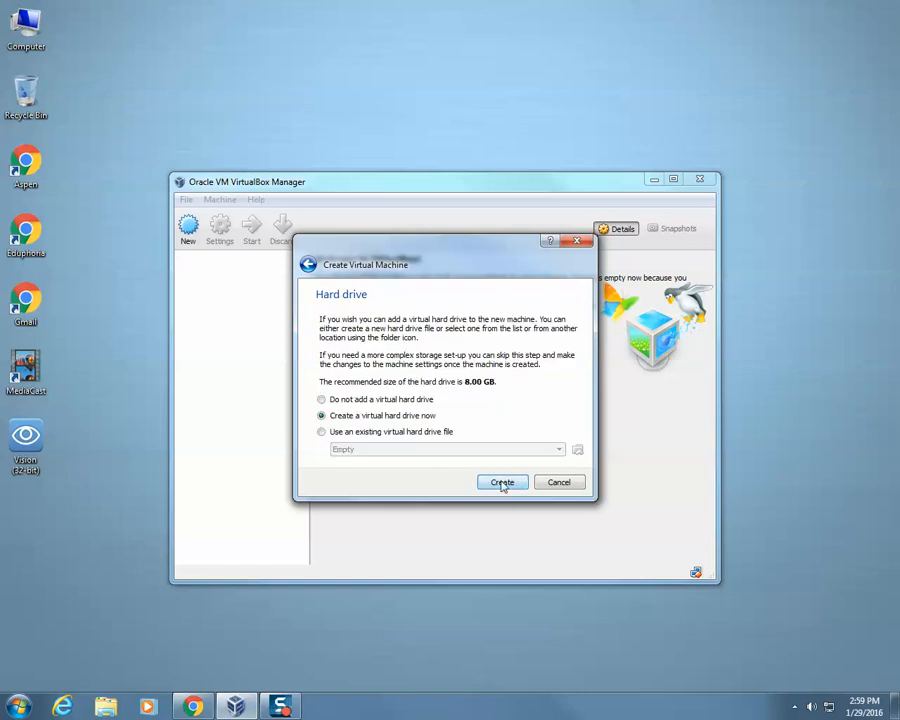
click(502, 483)
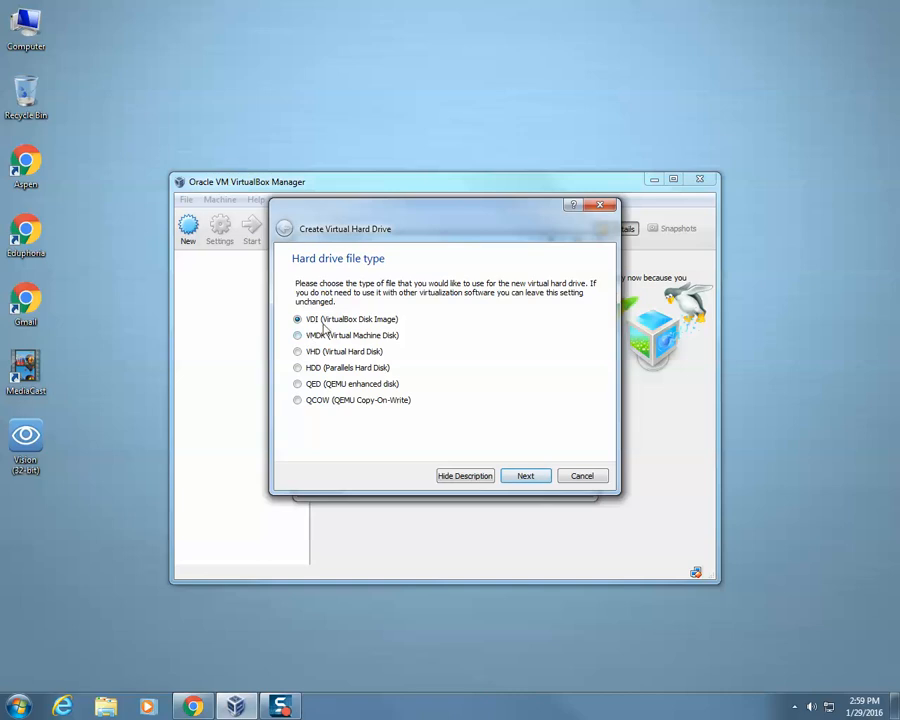
click(529, 477)
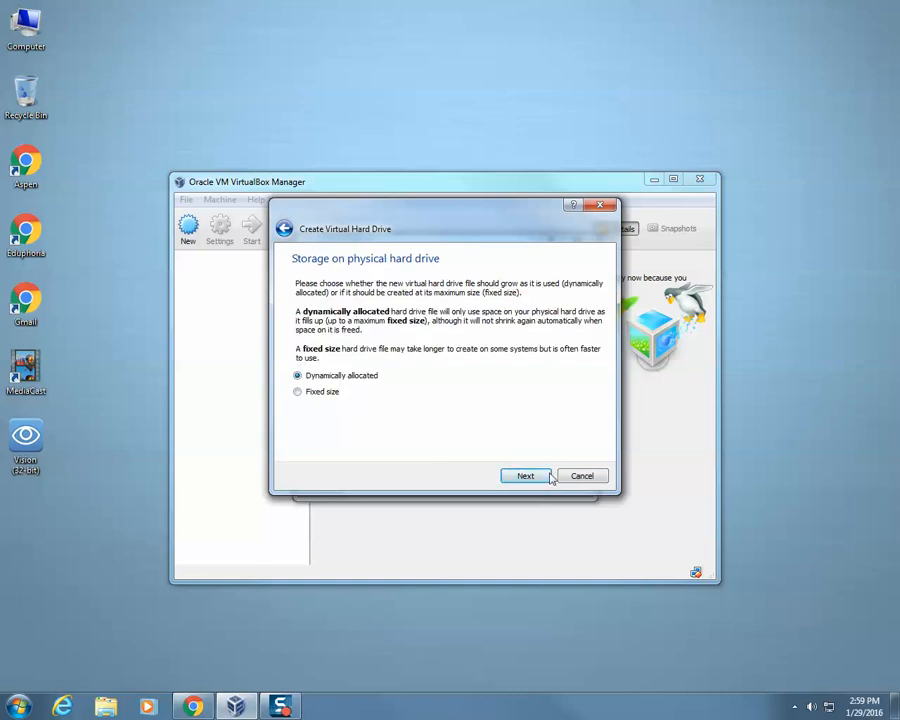
click(530, 477)
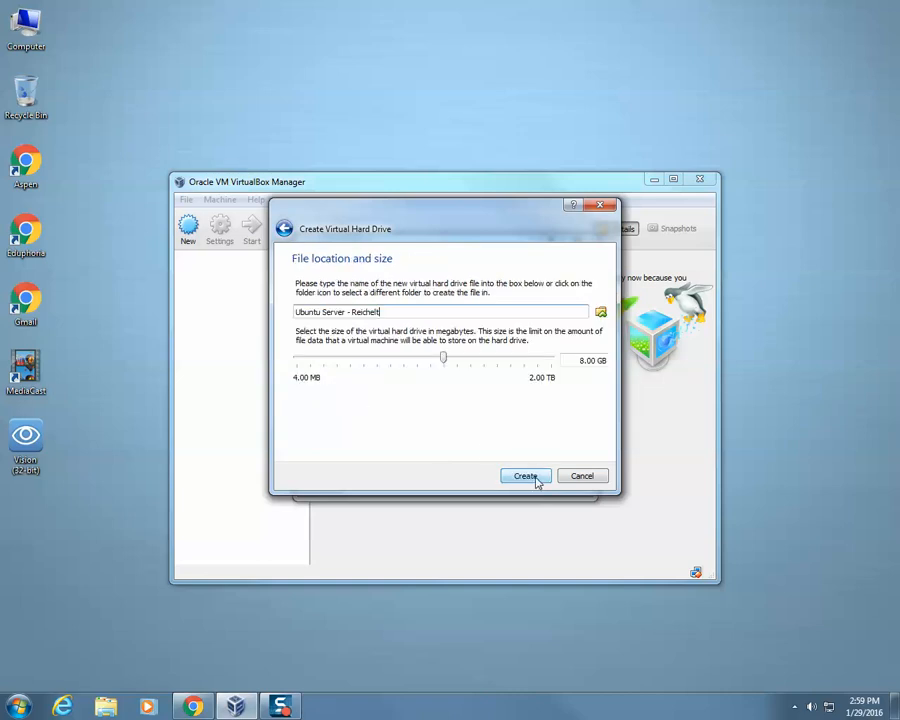
Browse for a new disk file location, reaching the Computer view of all drives
click(601, 313)
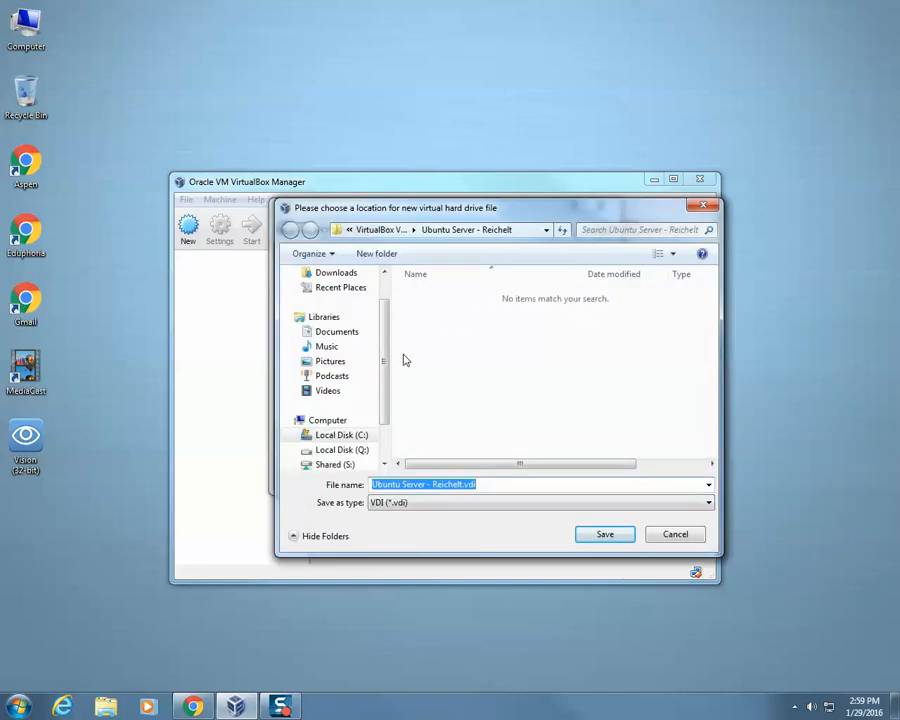
scroll(361, 404, down, 1)
click(348, 421)
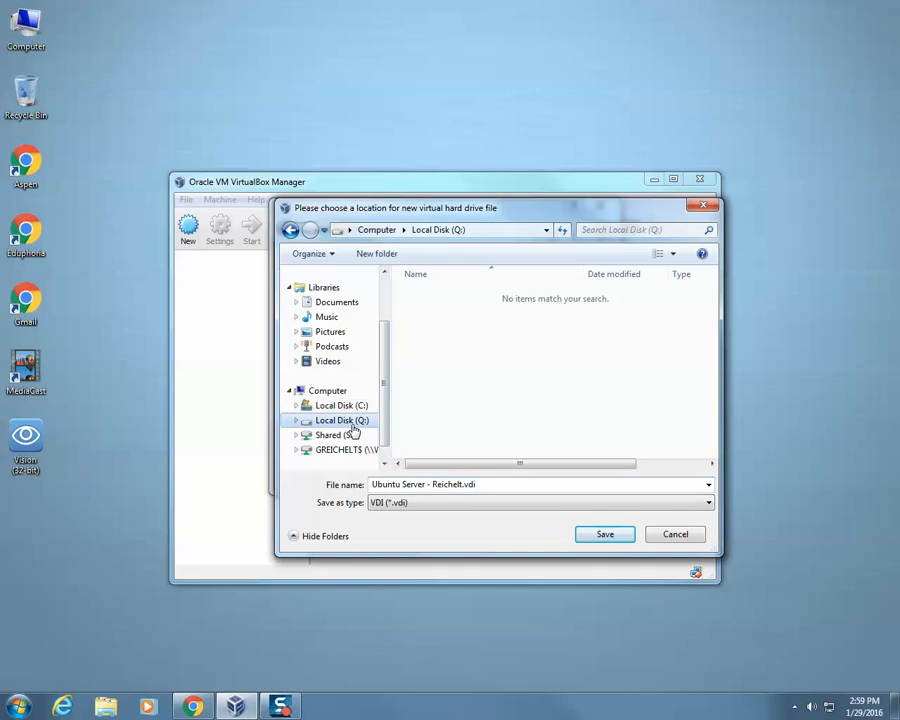
click(546, 230)
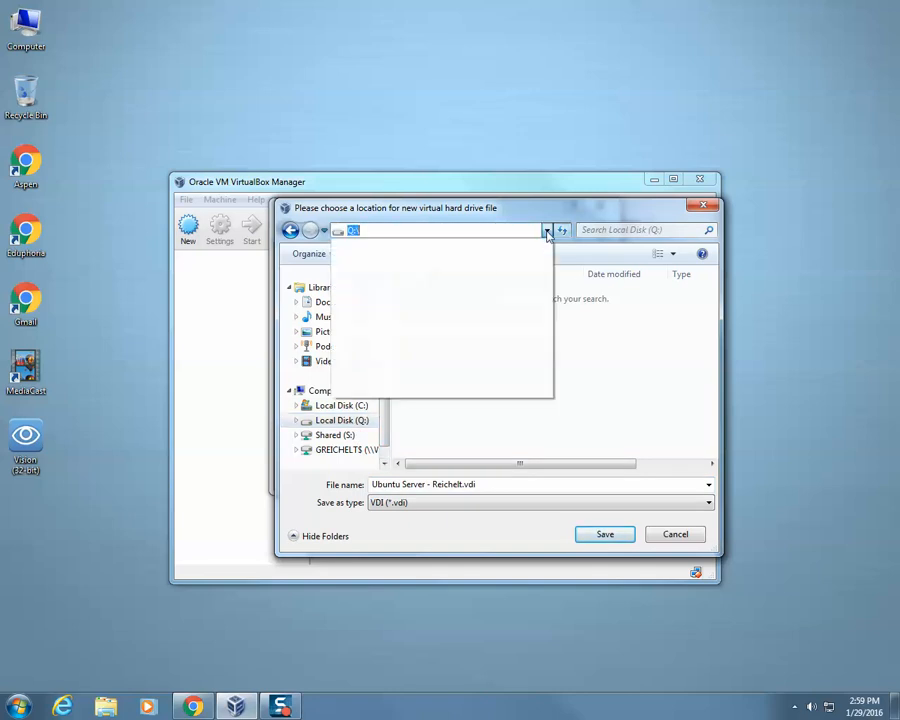
click(548, 231)
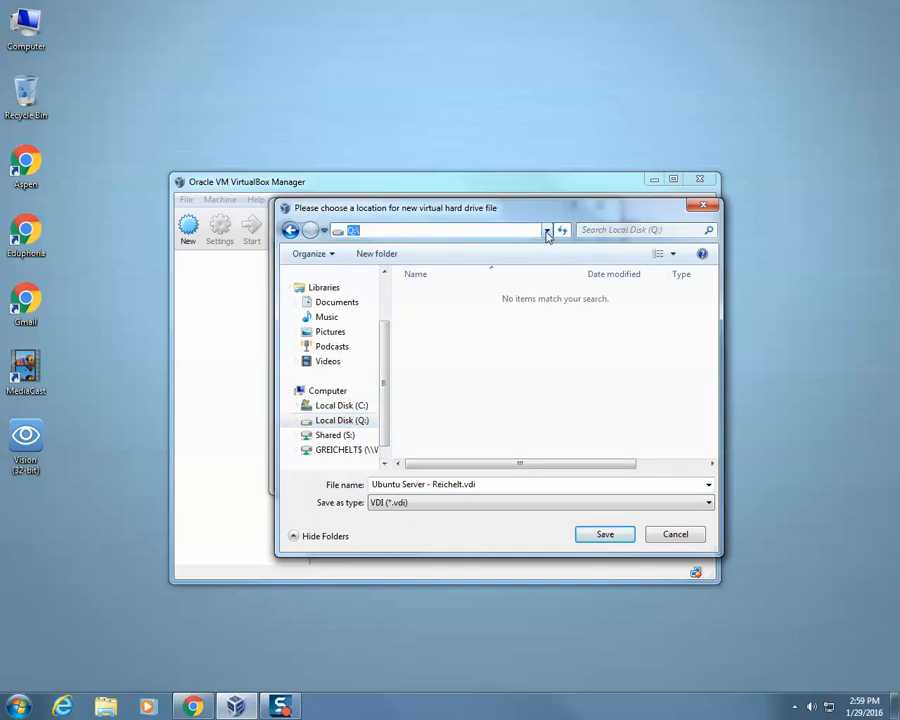
click(548, 231)
click(548, 231)
click(548, 231)
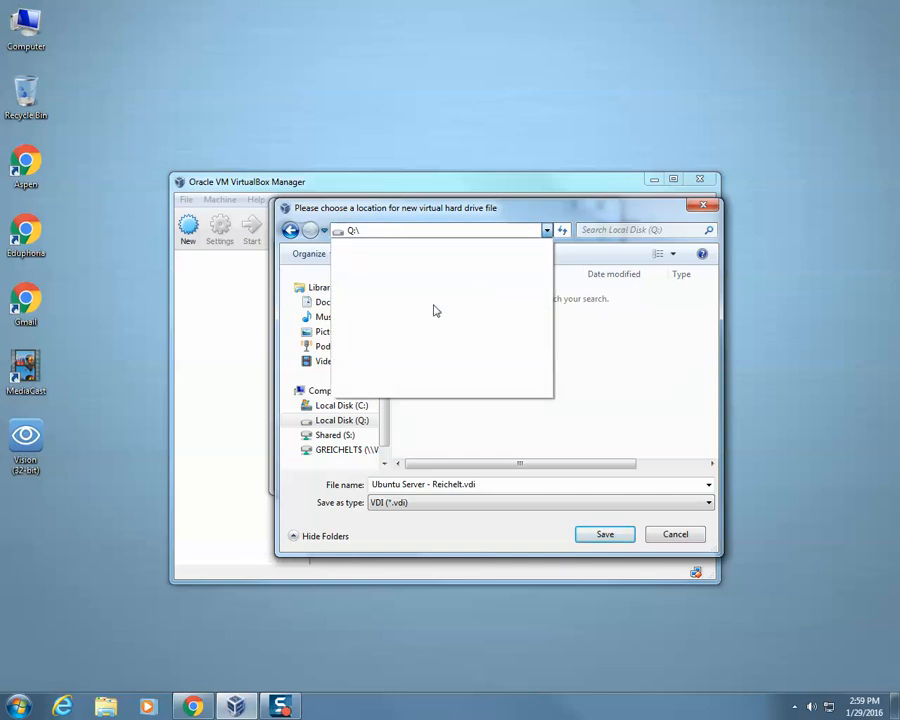
click(326, 391)
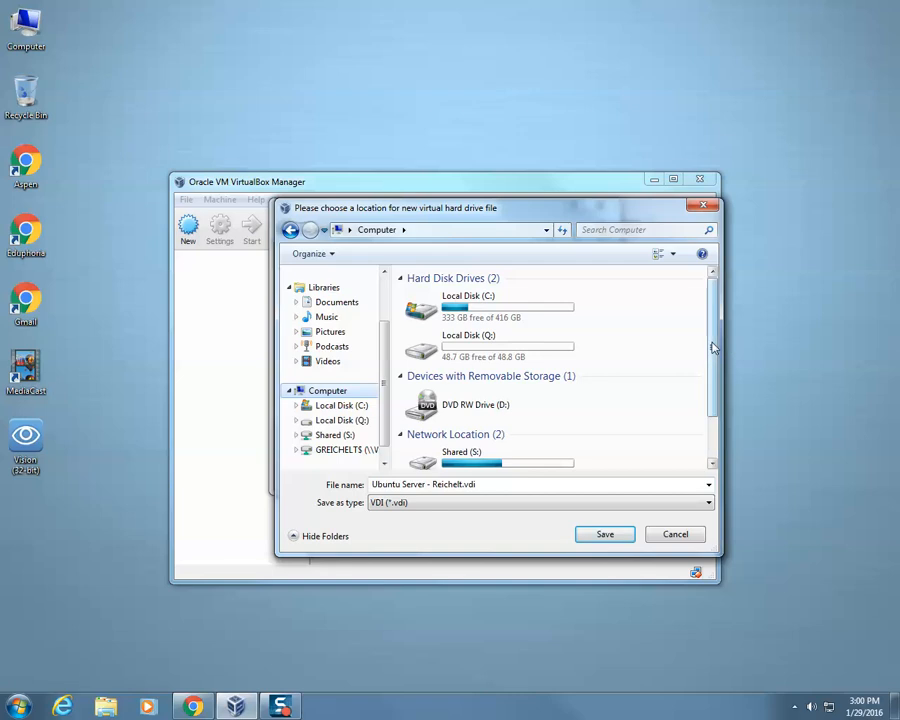
mouse_move(713, 347)
mouse_down()
mouse_move(714, 434)
mouse_move(716, 326)
mouse_up()
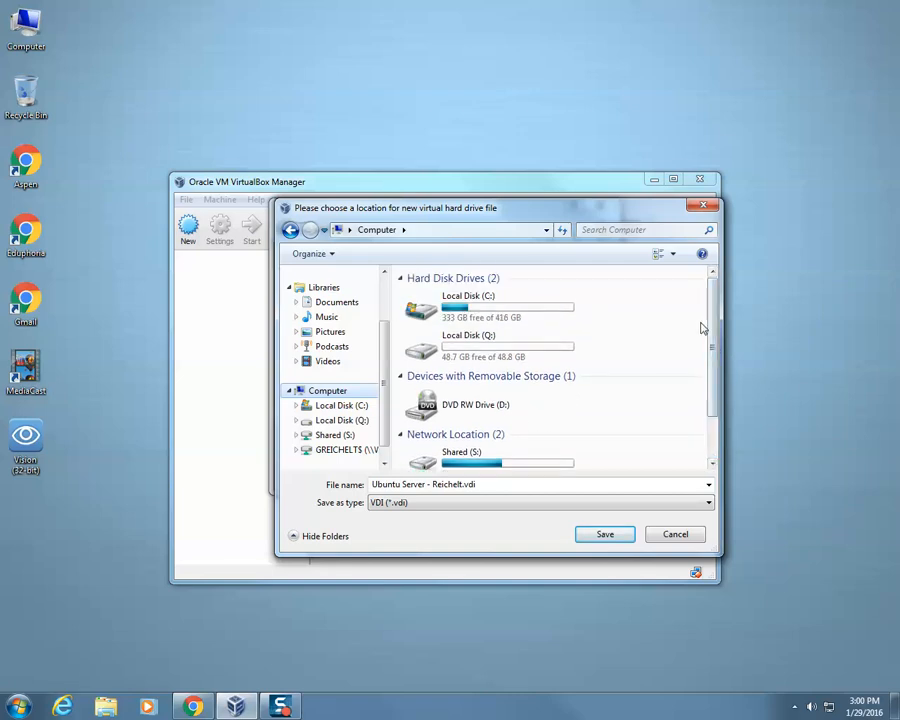
Save the 8 GB disk file on Local Disk (Q:) and finish creating the machine
click(488, 343)
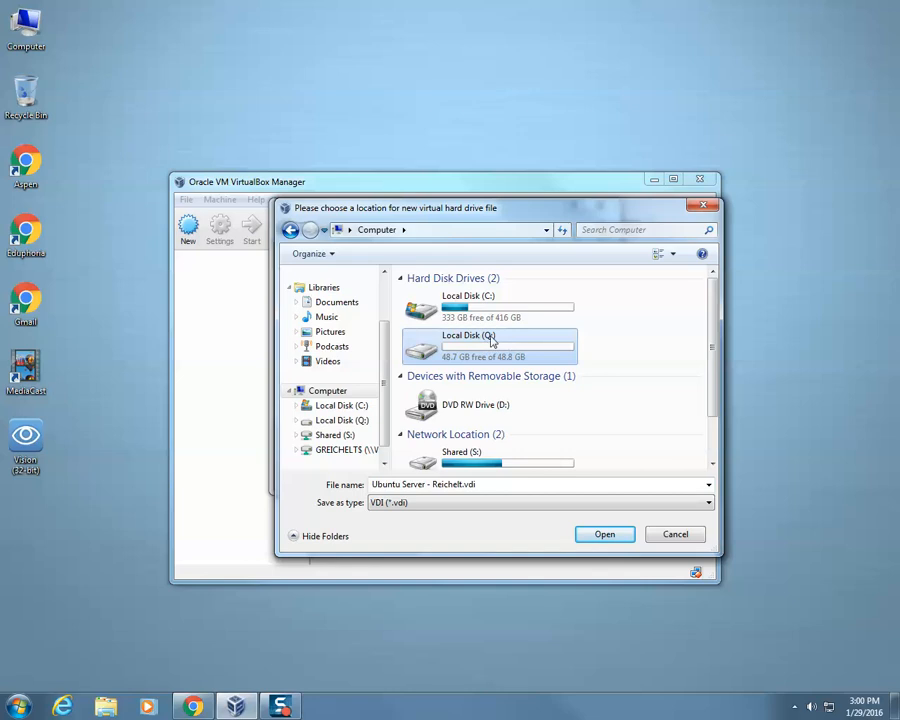
double_click(483, 343)
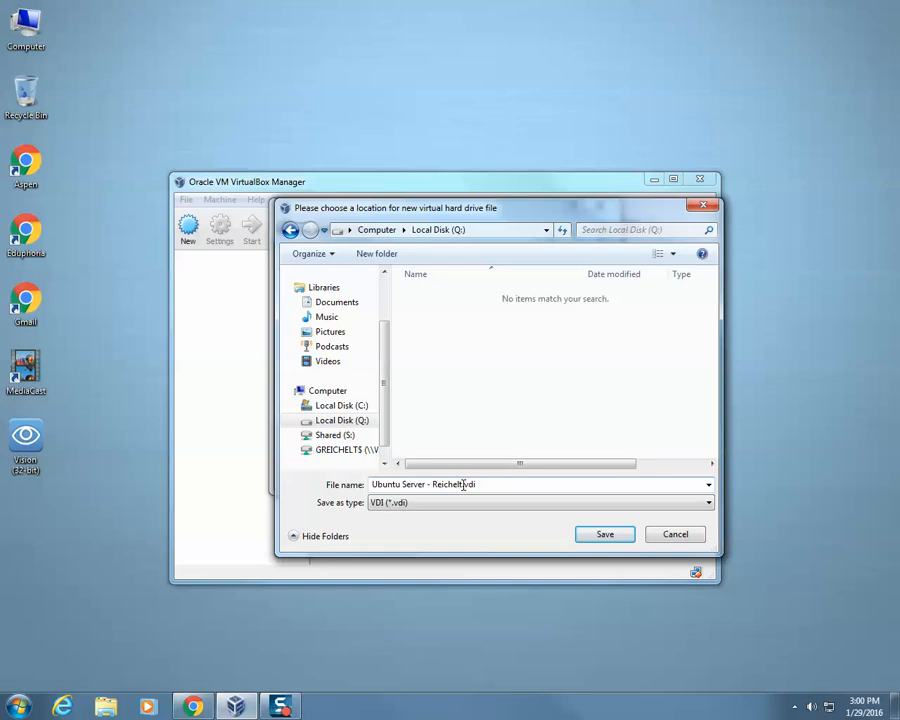
click(605, 534)
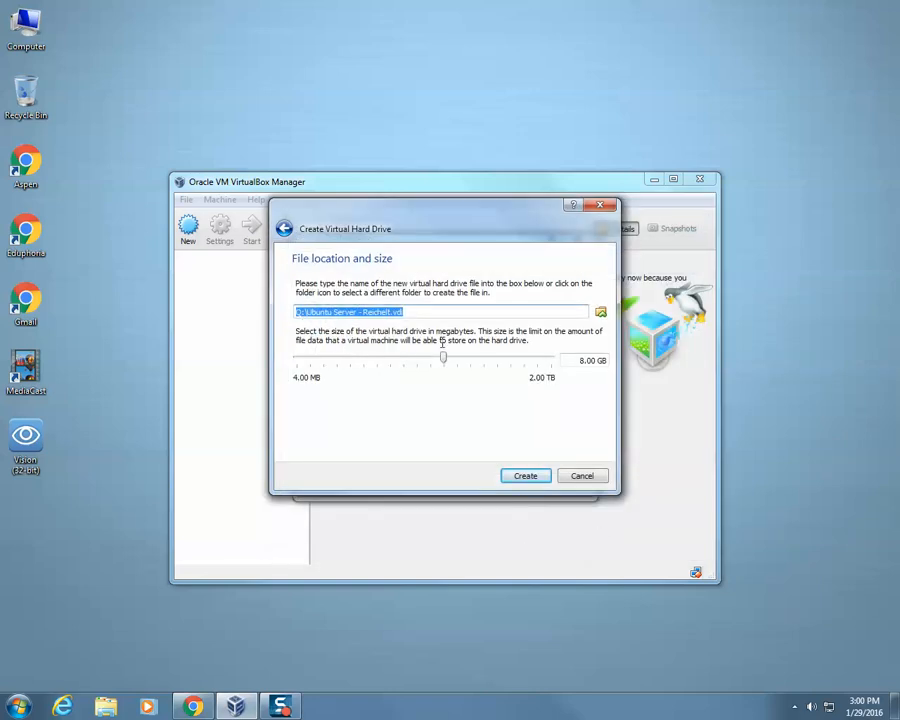
click(538, 476)
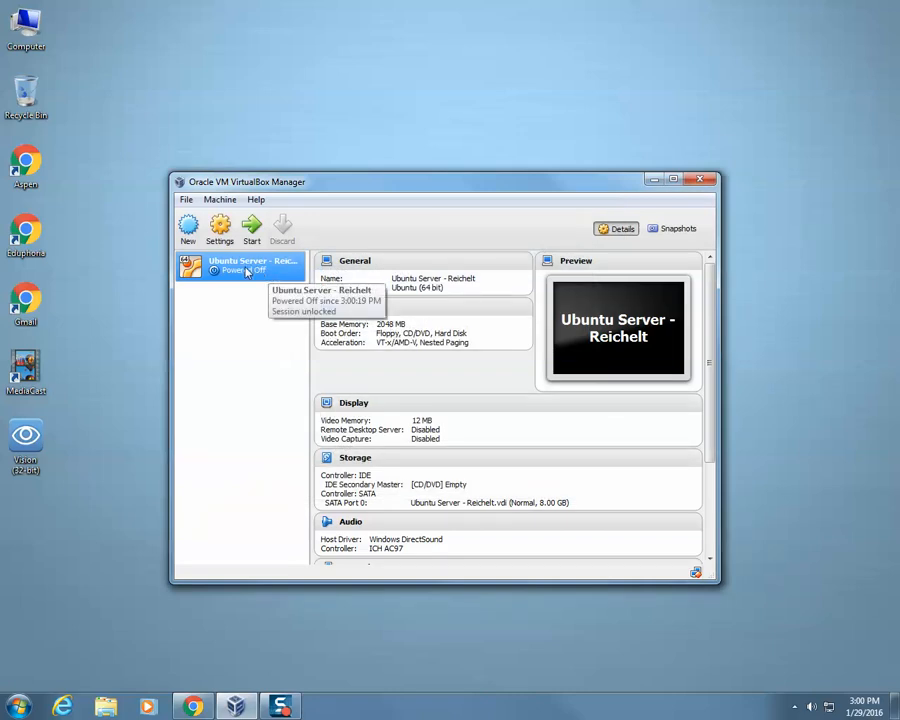
Start the Ubuntu Server machine and browse for an installation disc image
double_click(250, 271)
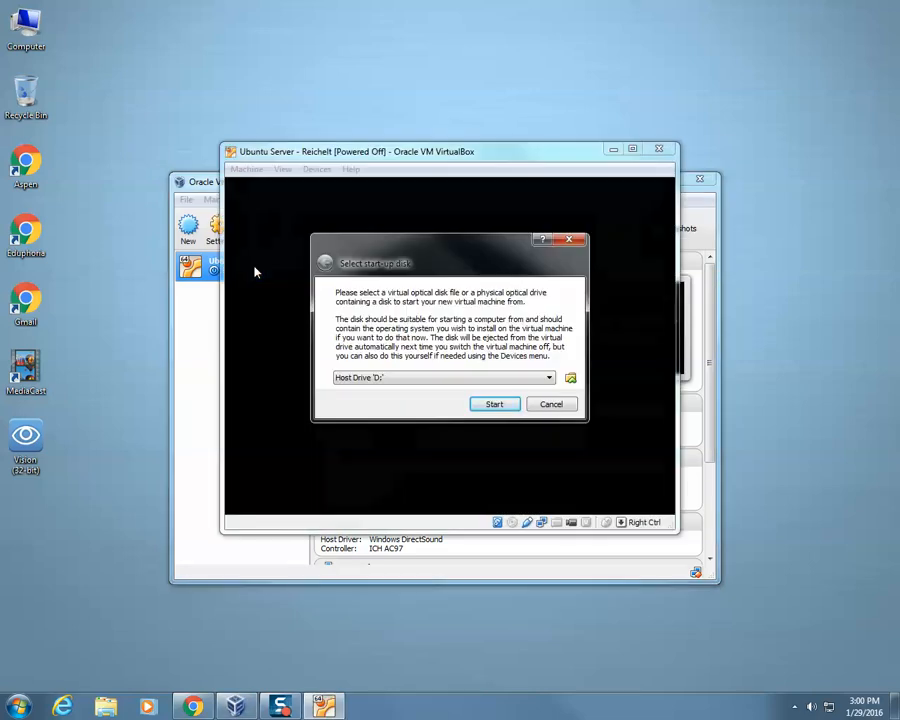
click(570, 379)
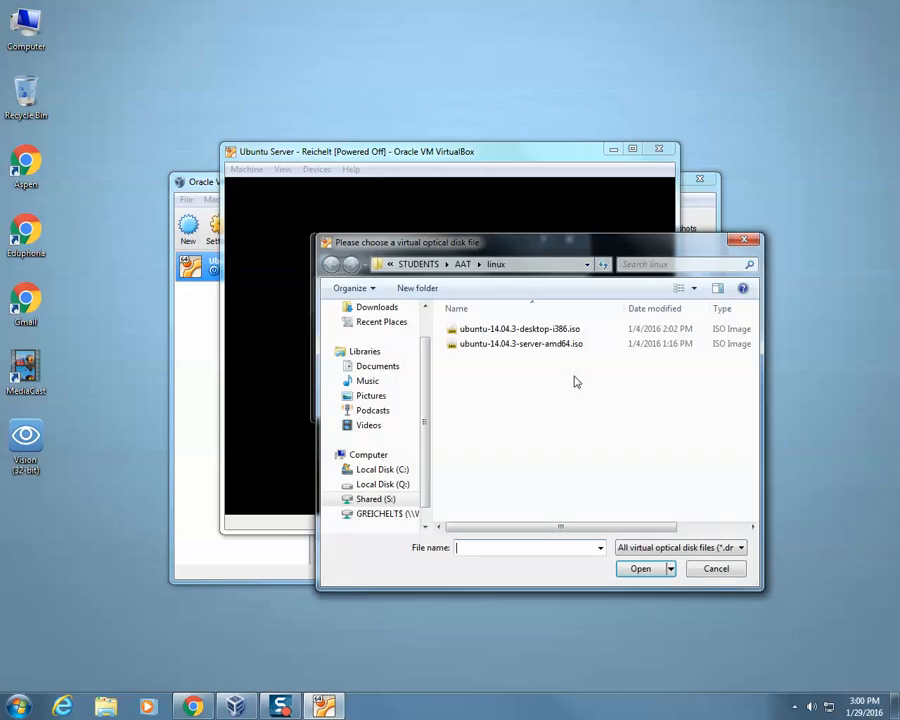
click(506, 344)
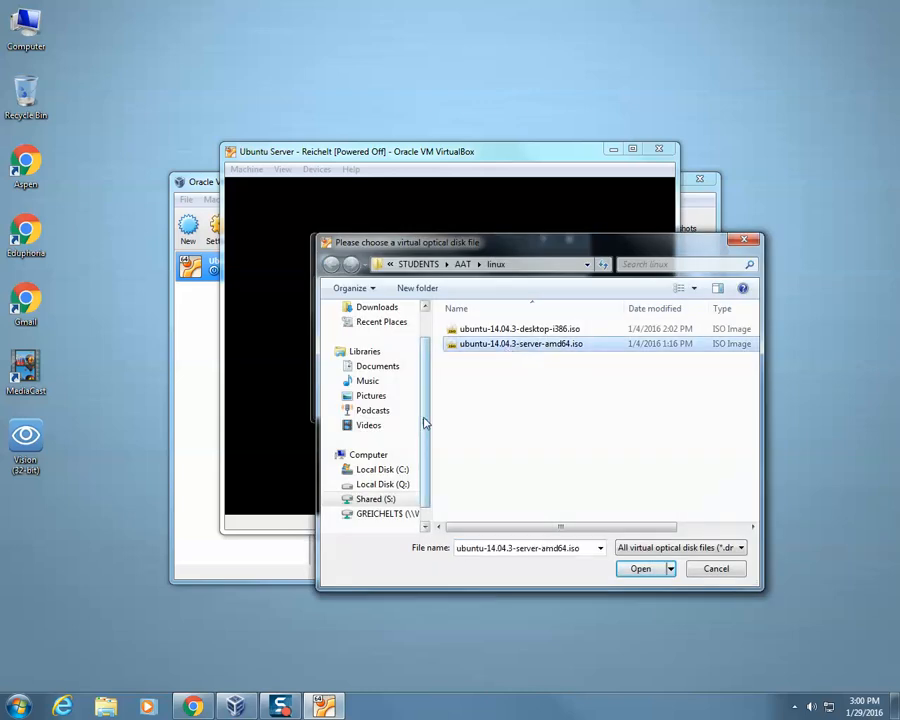
click(587, 264)
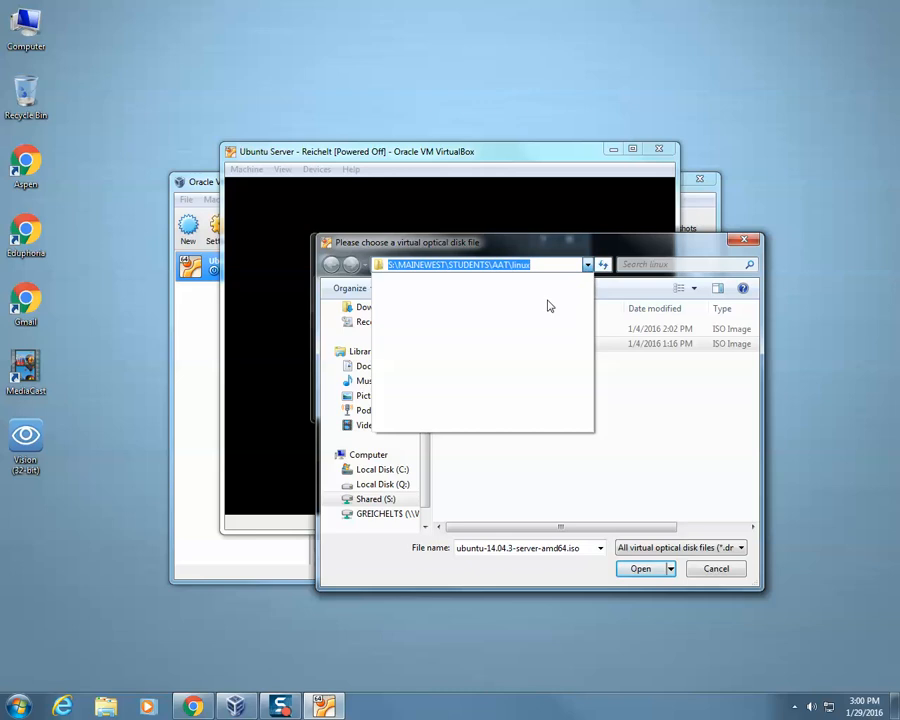
click(346, 466)
click(378, 455)
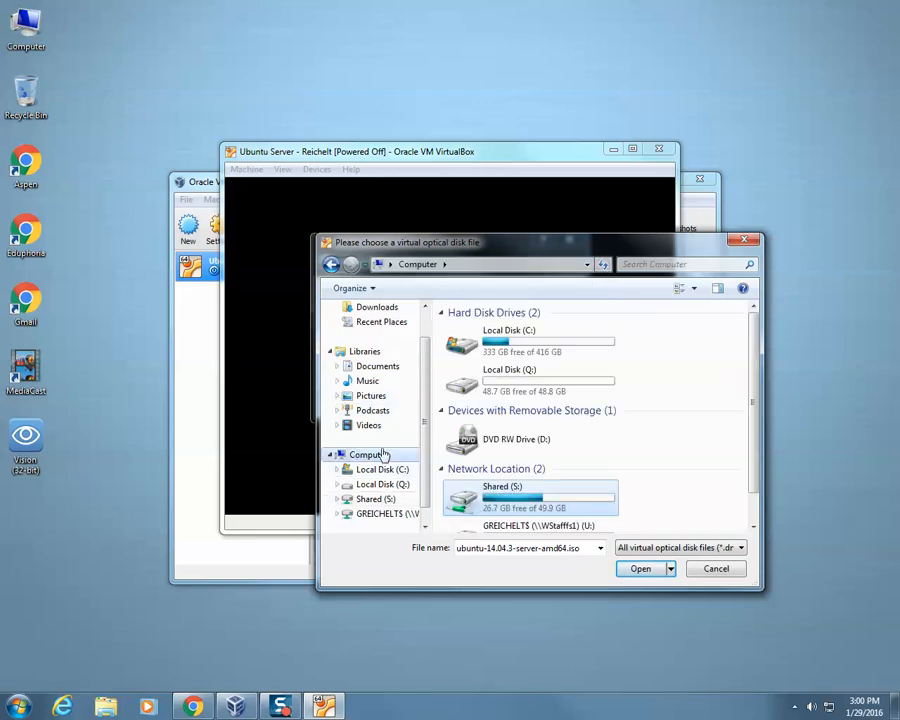
click(587, 264)
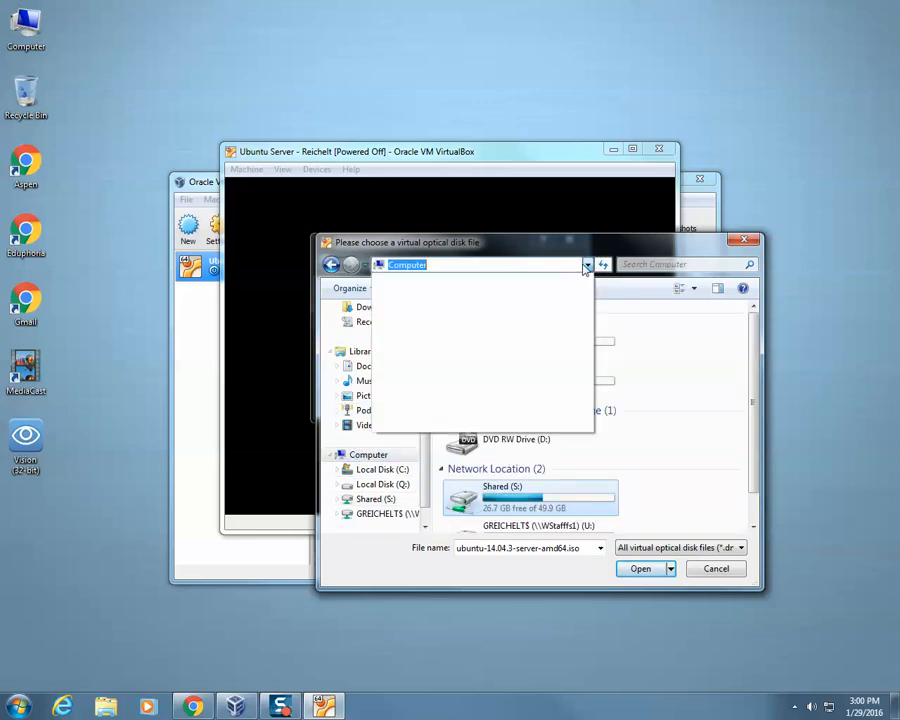
click(622, 336)
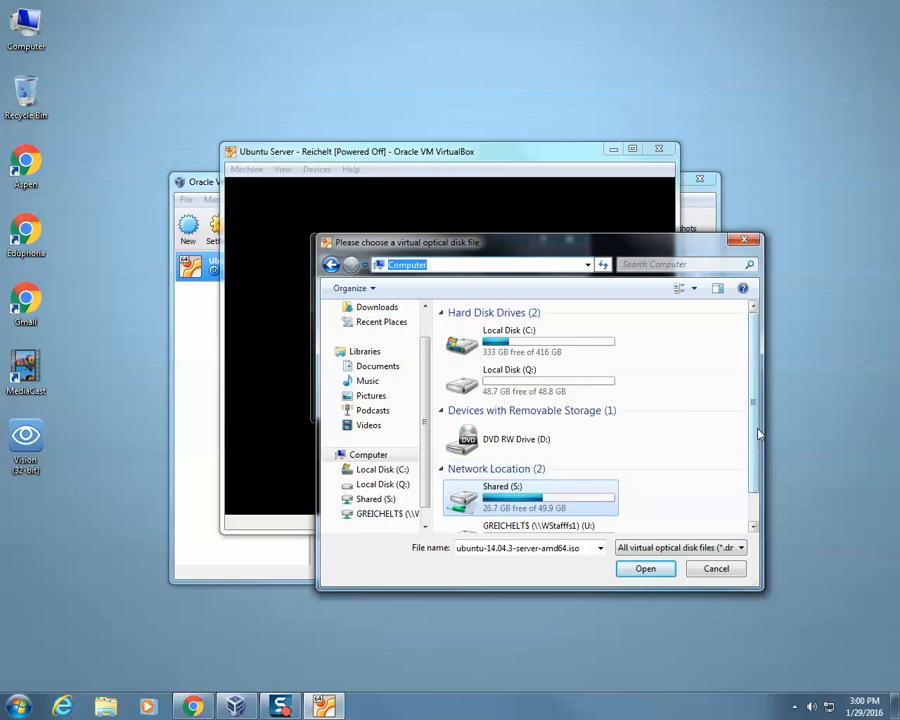
scroll(758, 433, down, 2)
Load ubuntu-14.04.3-server-amd64.iso from Shared (S:) MAINEWEST > STUDENTS > AAT > linux
double_click(573, 482)
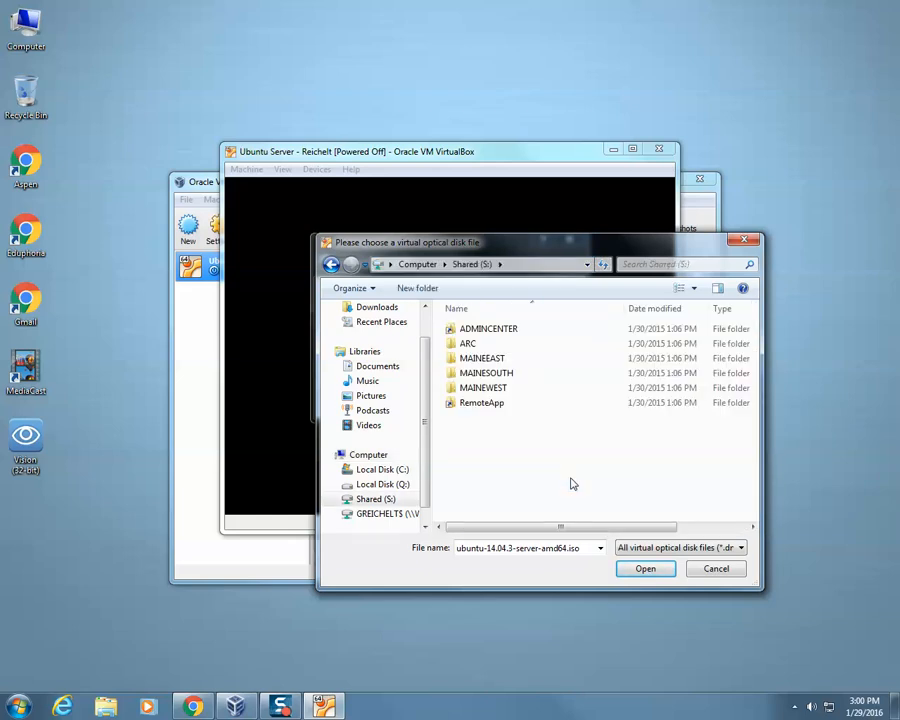
double_click(536, 389)
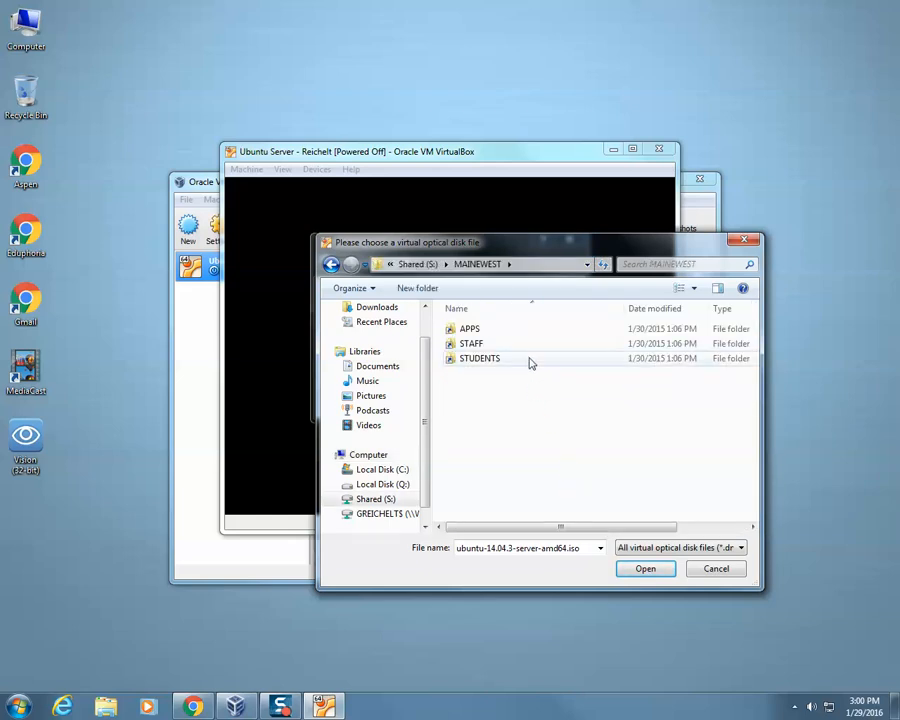
double_click(531, 362)
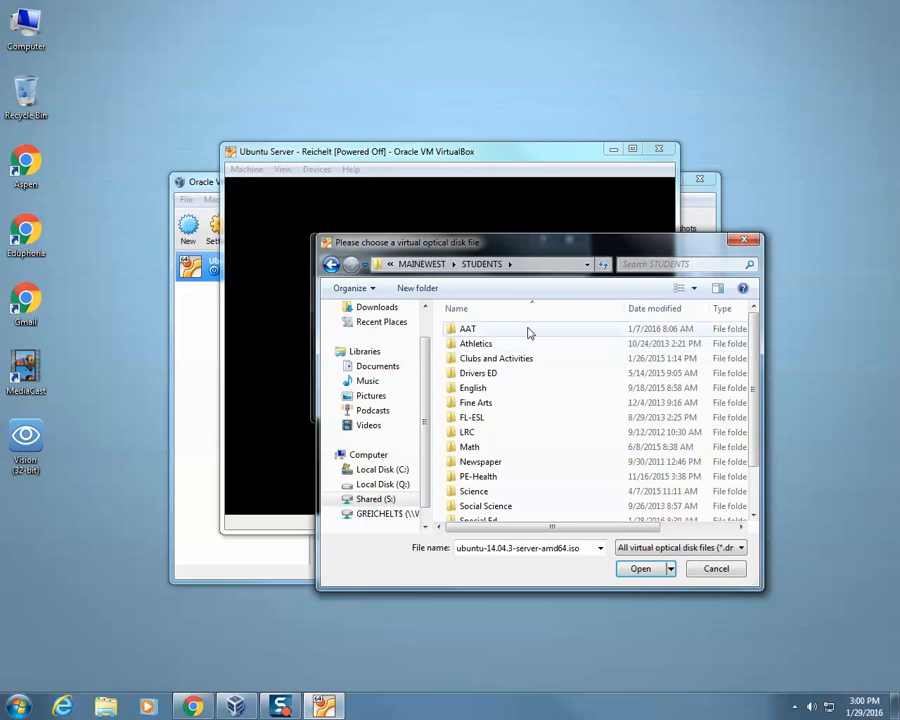
double_click(528, 330)
scroll(520, 362, down, 10)
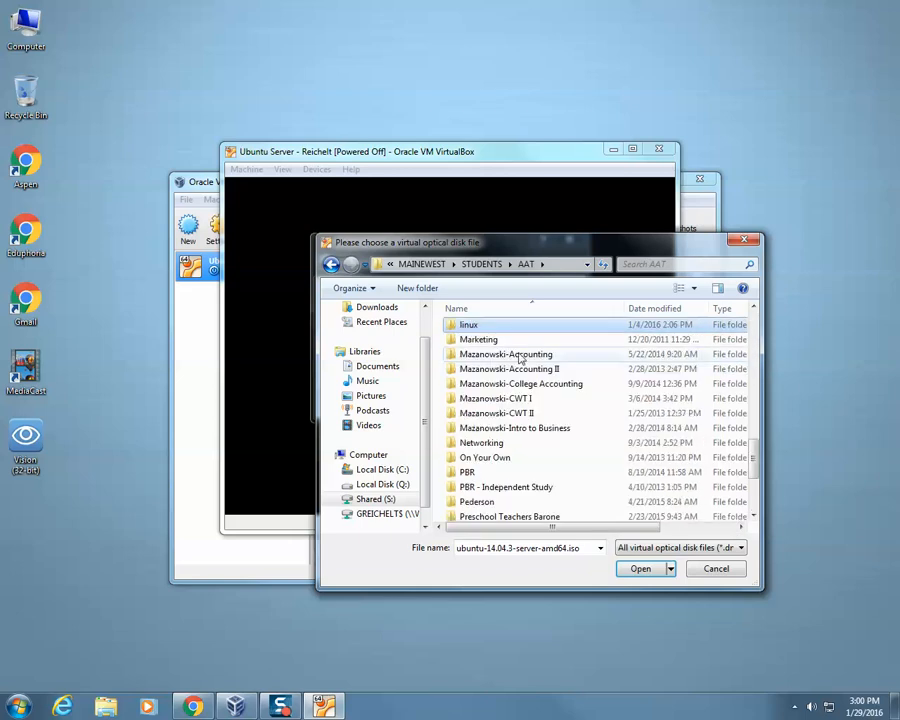
double_click(515, 330)
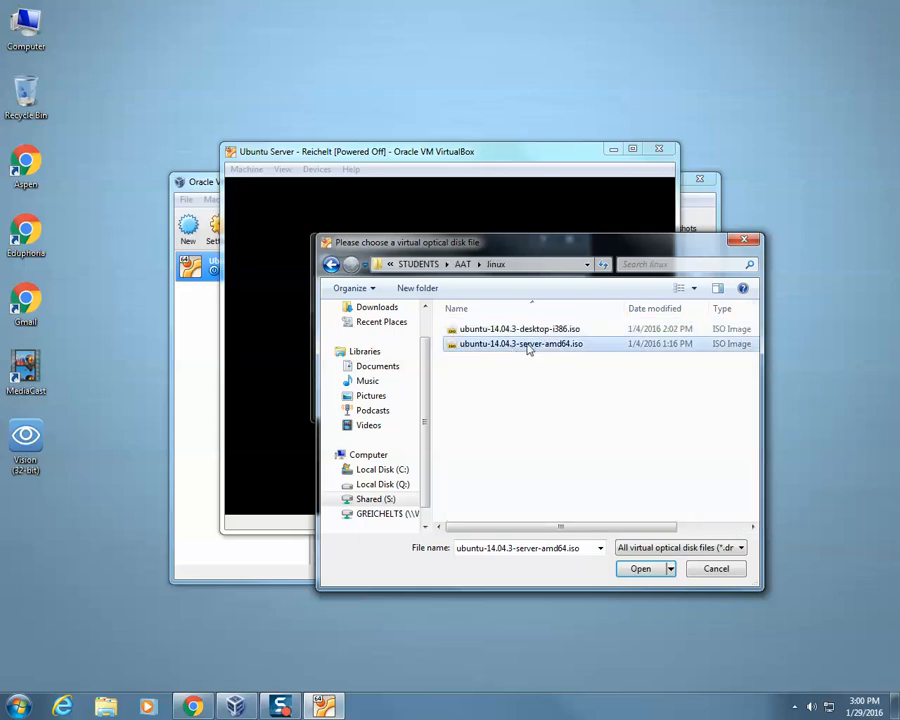
click(645, 569)
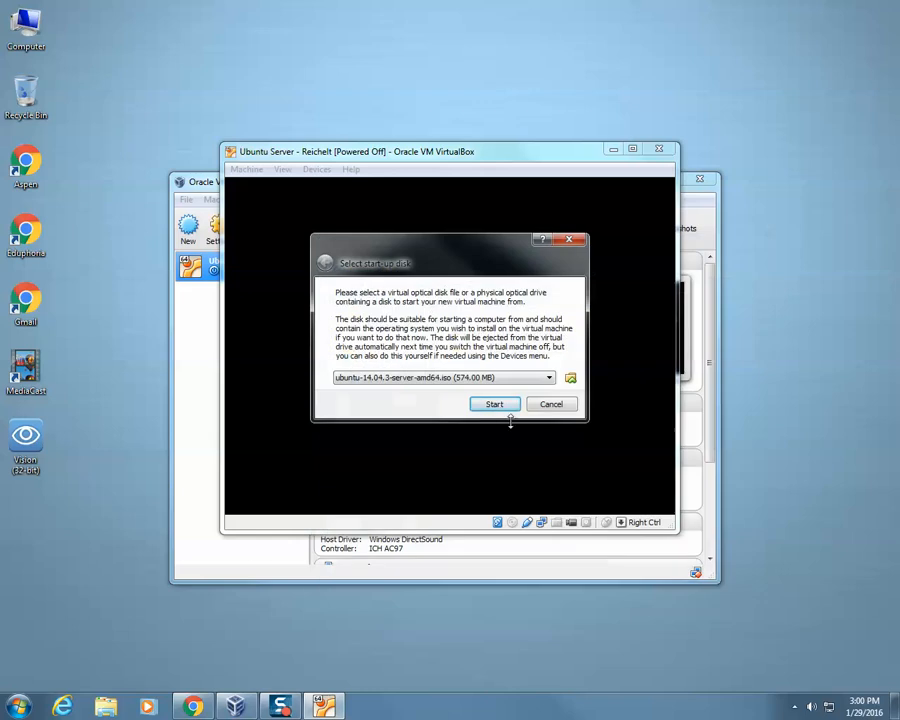
Boot the VM from the disc, choose Install Ubuntu Server, and select English
click(496, 403)
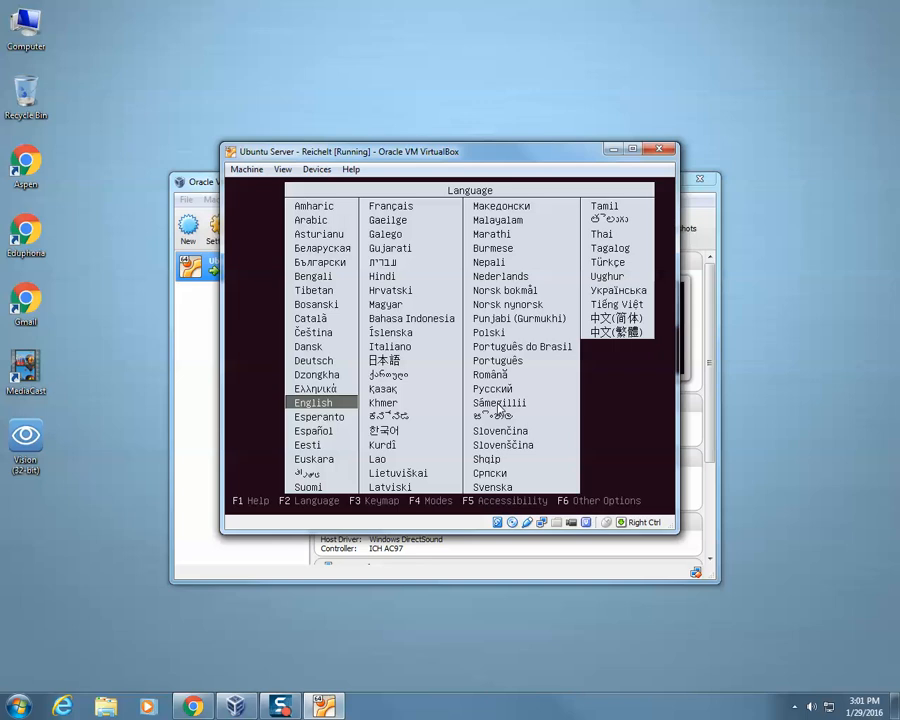
key(Return)
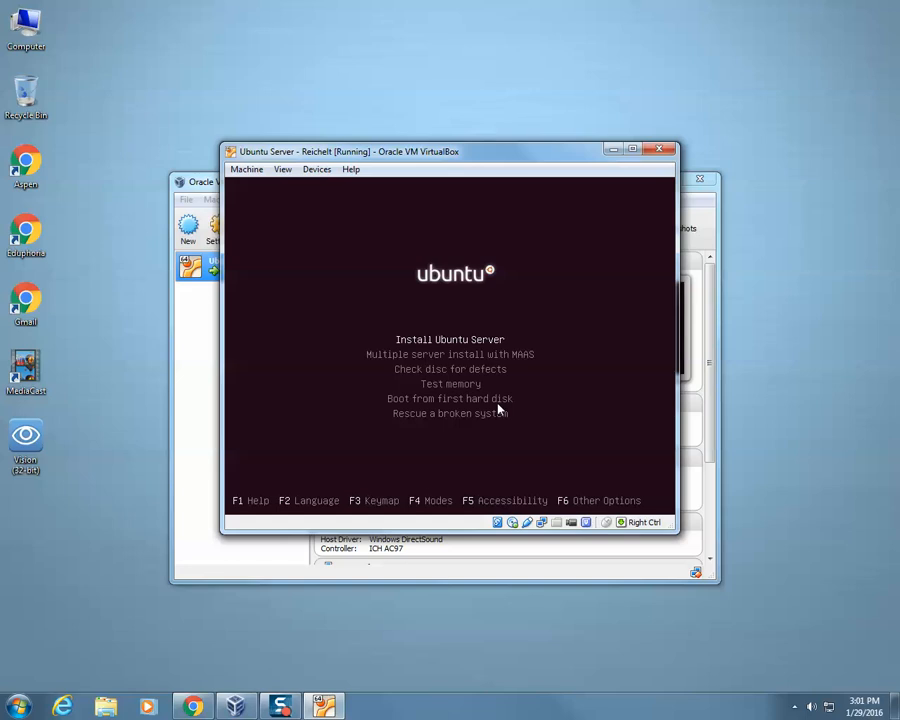
key(Return)
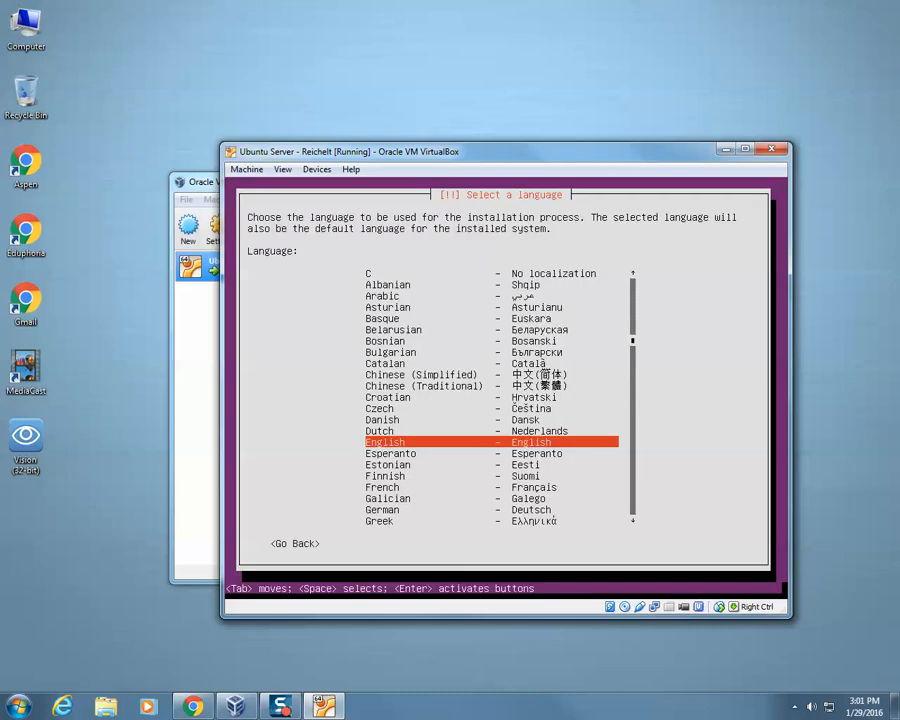
key(Return)
key(Return)
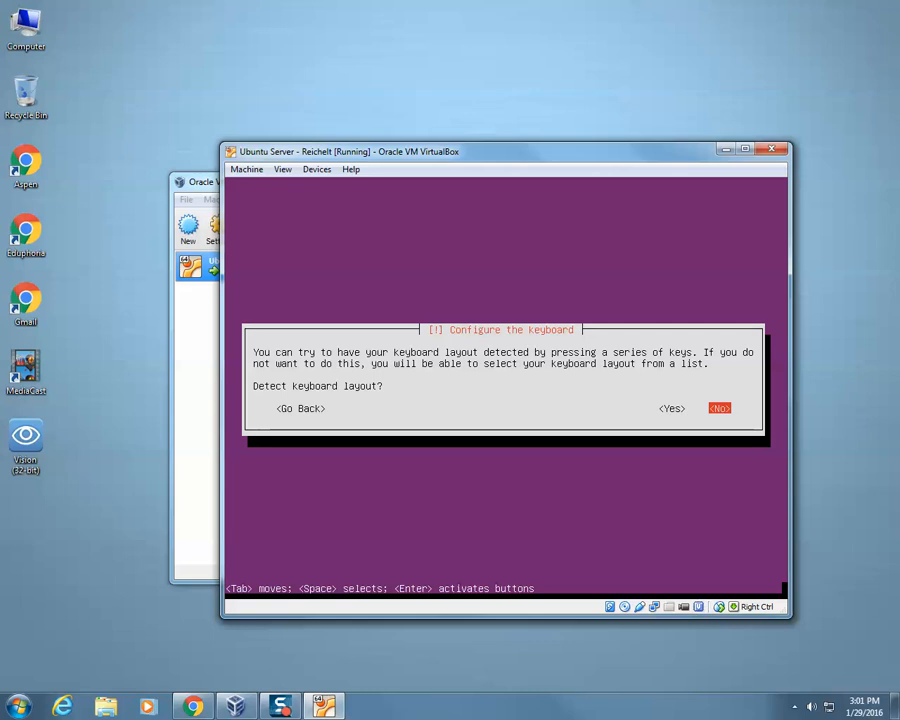
Run keyboard detection, answer its key prompts, and accept the detected us layout
key(Left)
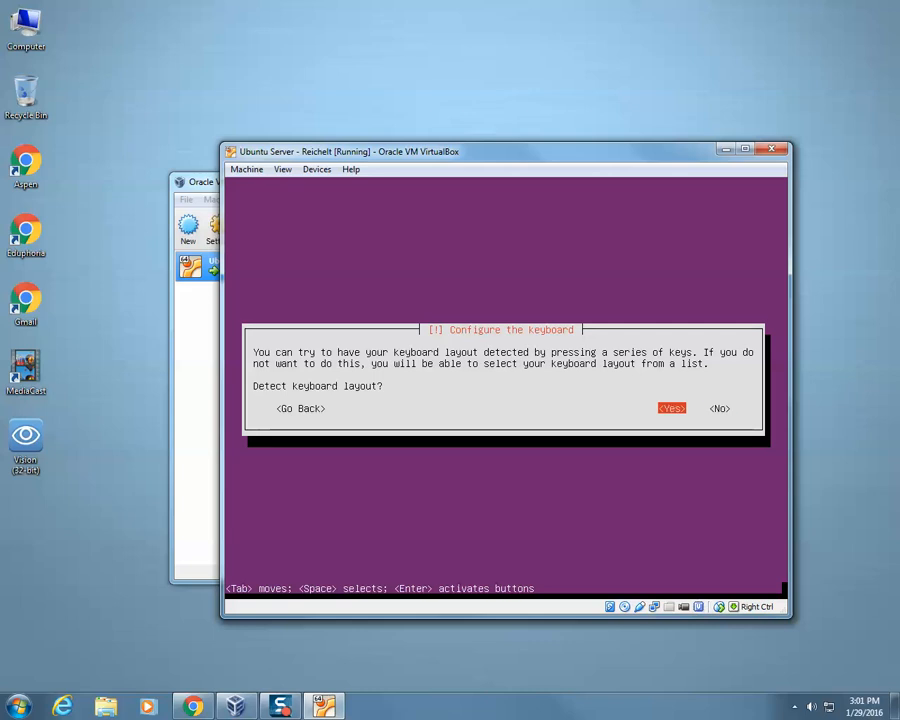
key(Return)
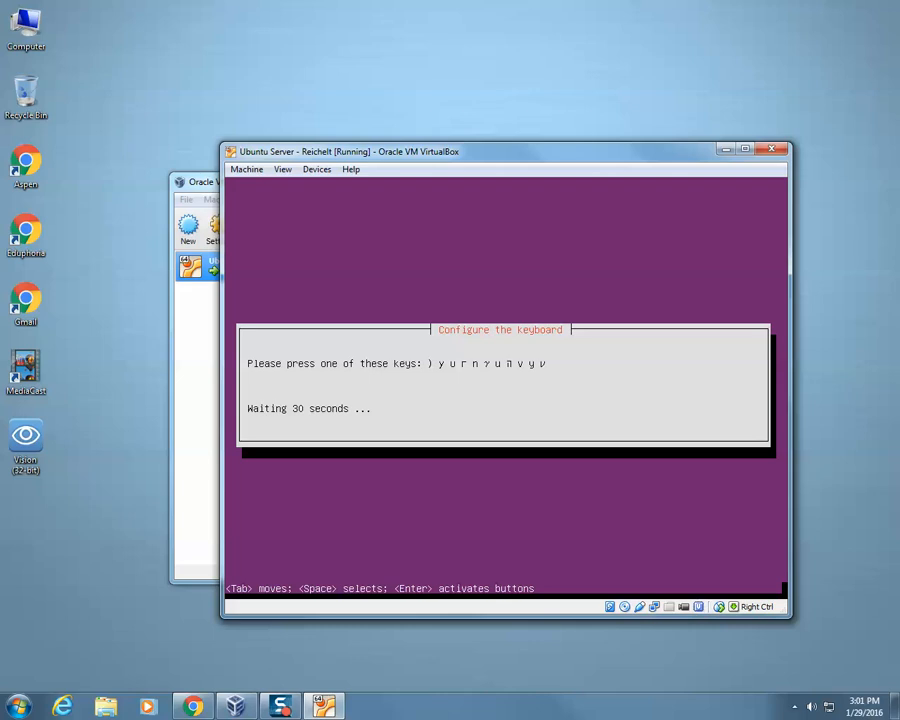
key(y)
key(w)
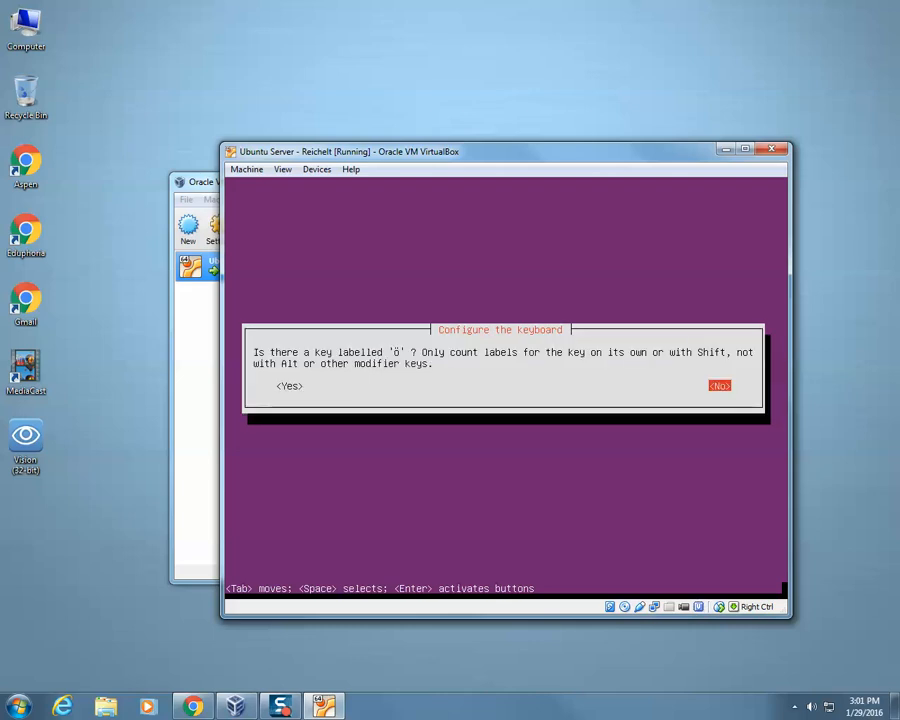
key(Return)
key(Return)
key(Return)
key(Return)
key(Return)
key(Return)
key(Return)
key(Return)
key(Return)
key(Return)
key(Return)
key(Return)
key(Return)
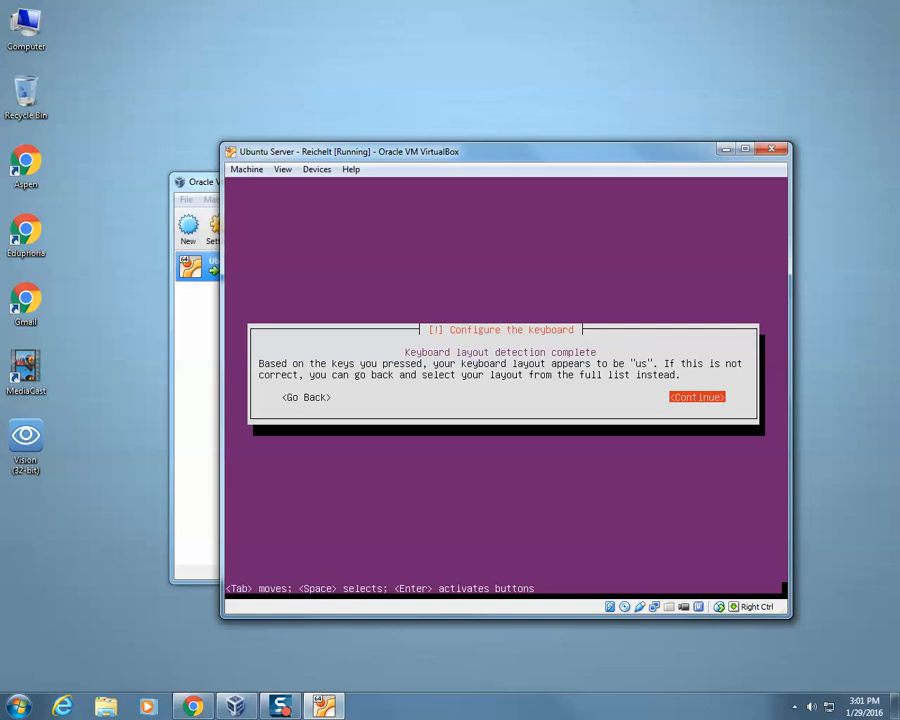
key(Return)
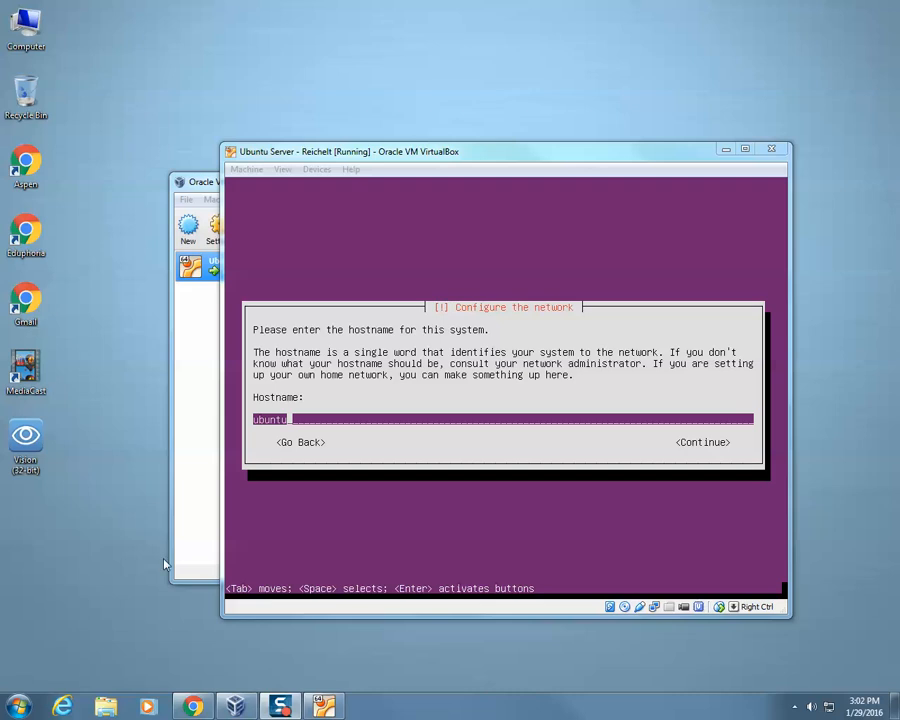
Replace the default hostname 'ubuntu' with the owner's surname in lowercase and continue
click(420, 500)
key(BackSpace)
key(BackSpace)
key(BackSpace)
key(BackSpace)
key(BackSpace)
key(BackSpace)
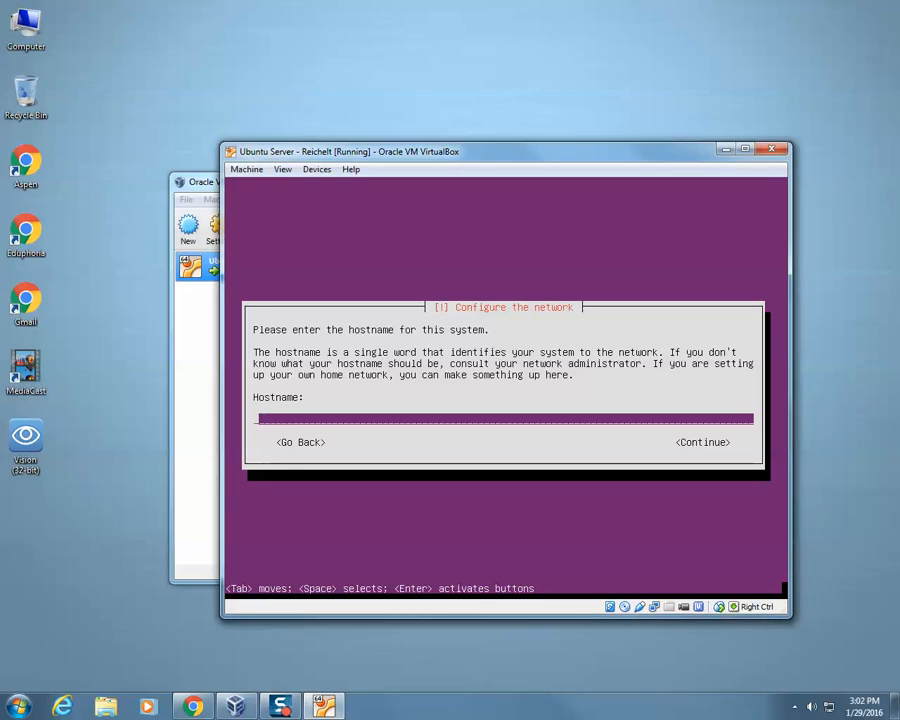
text(reichelt)
key(Tab)
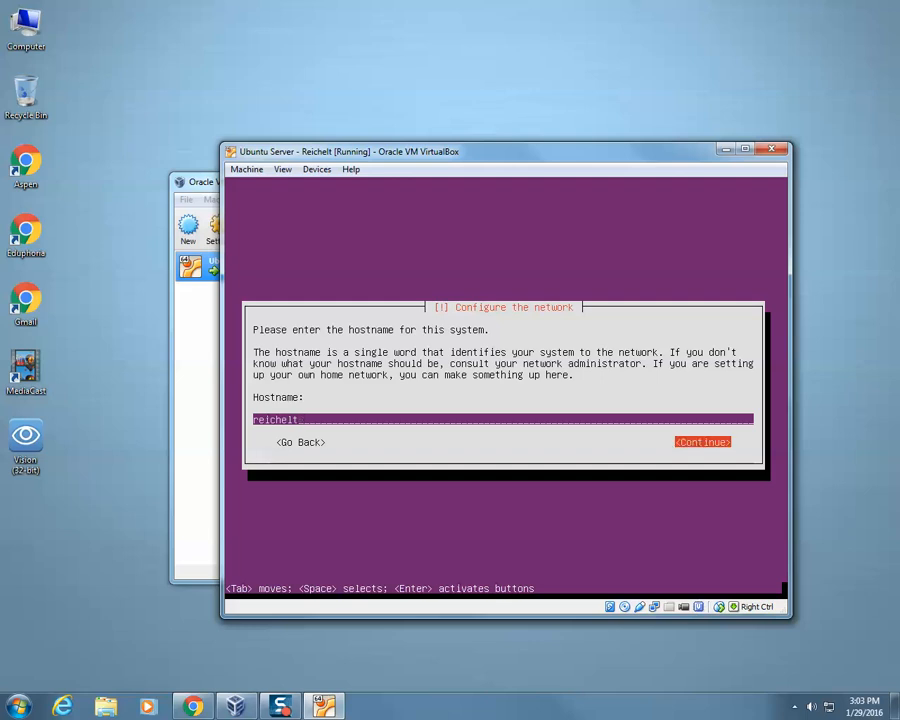
key(Return)
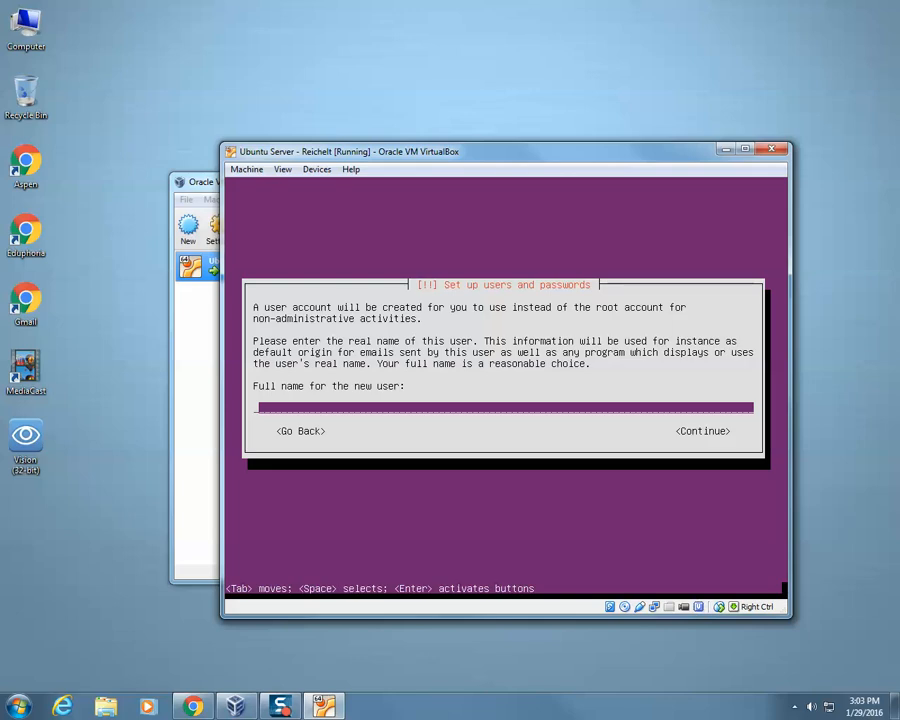
Enter the new user's full name and replace the suggested username with a custom one
text(Greg Reichelt)
key(Return)
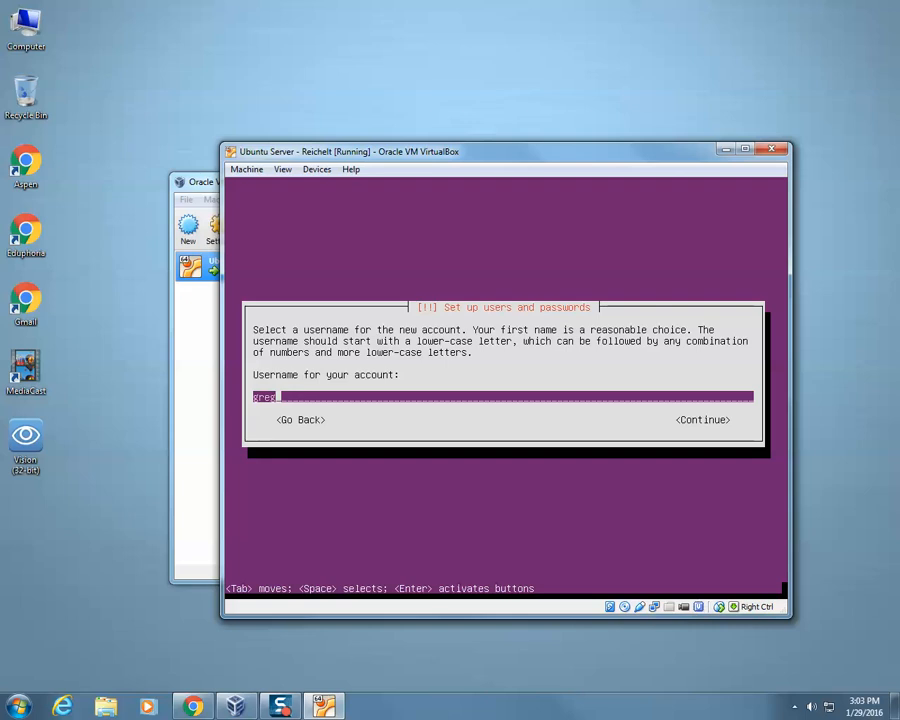
key(BackSpace)
key(BackSpace)
key(BackSpace)
key(BackSpace)
text(greichelt)
key(Return)
Enter the account password and re-enter it to verify
text(******)
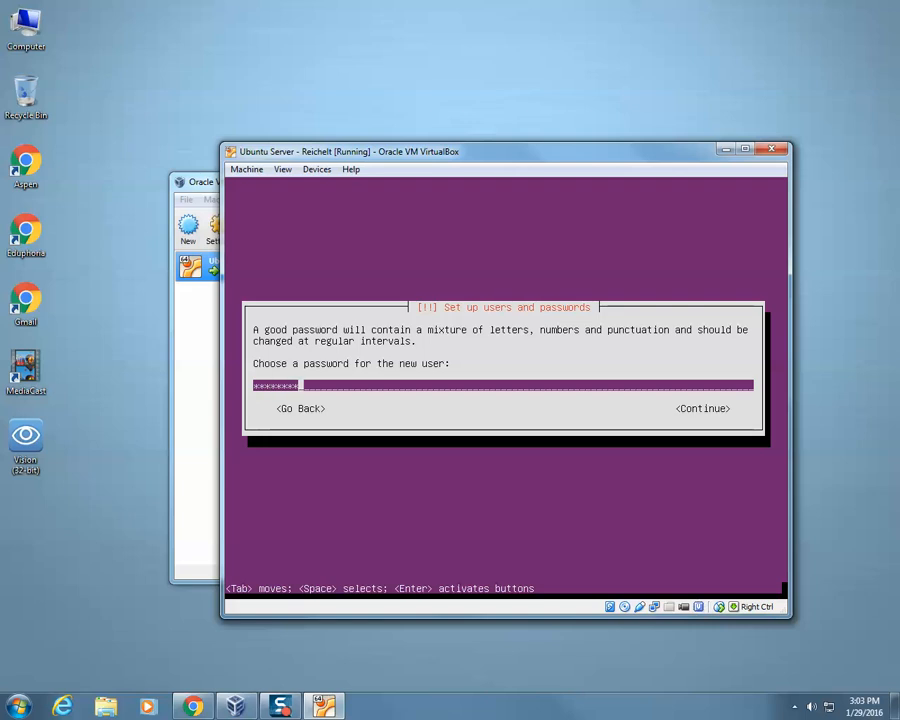
key(Return)
text(********)
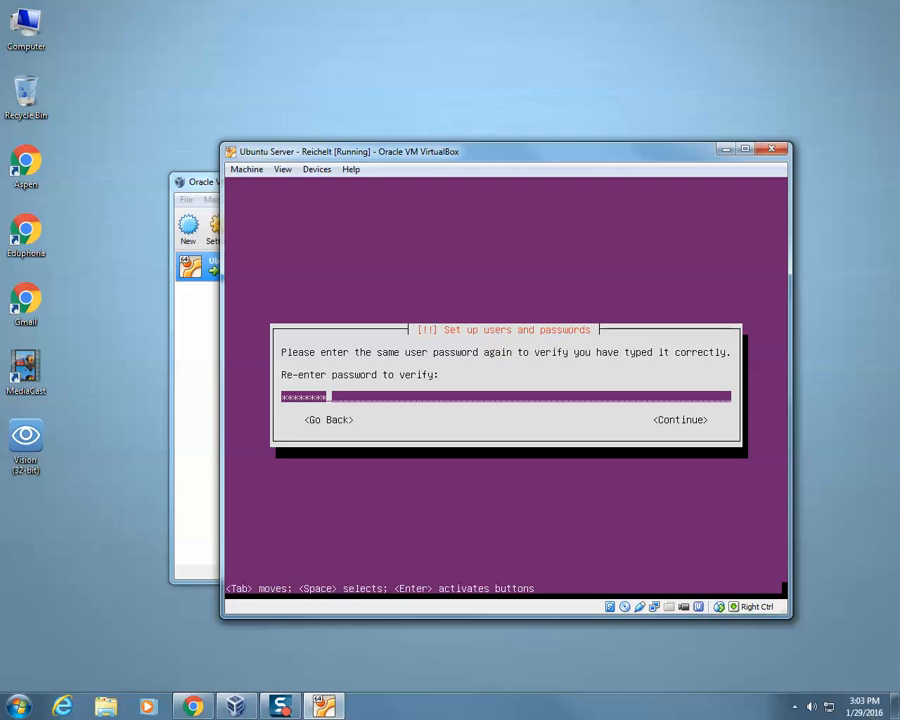
key(Return)
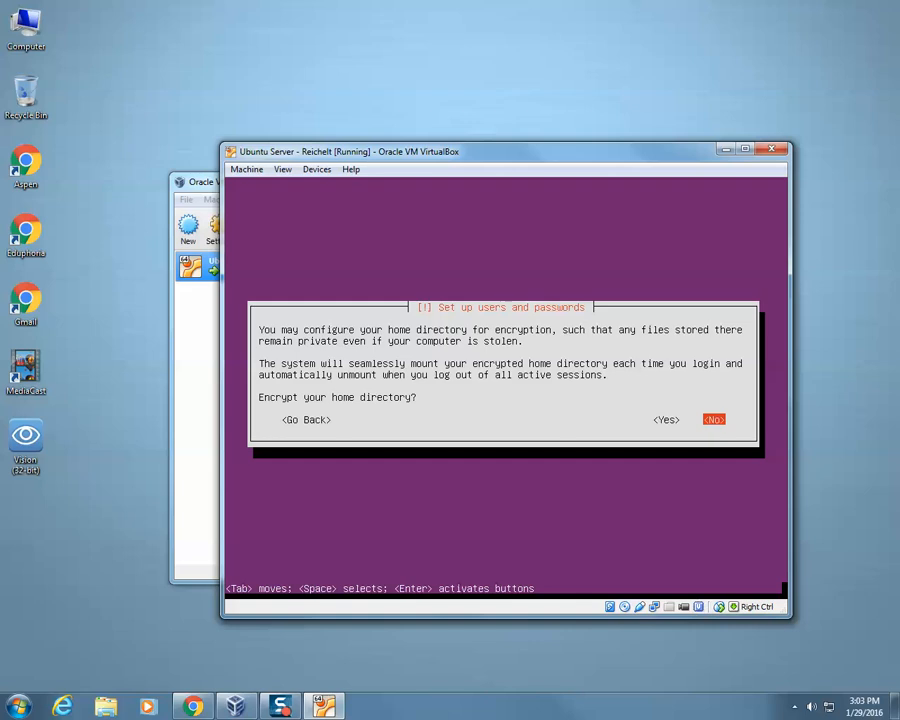
Decline home directory encryption and accept the America/Chicago time zone
key(Return)
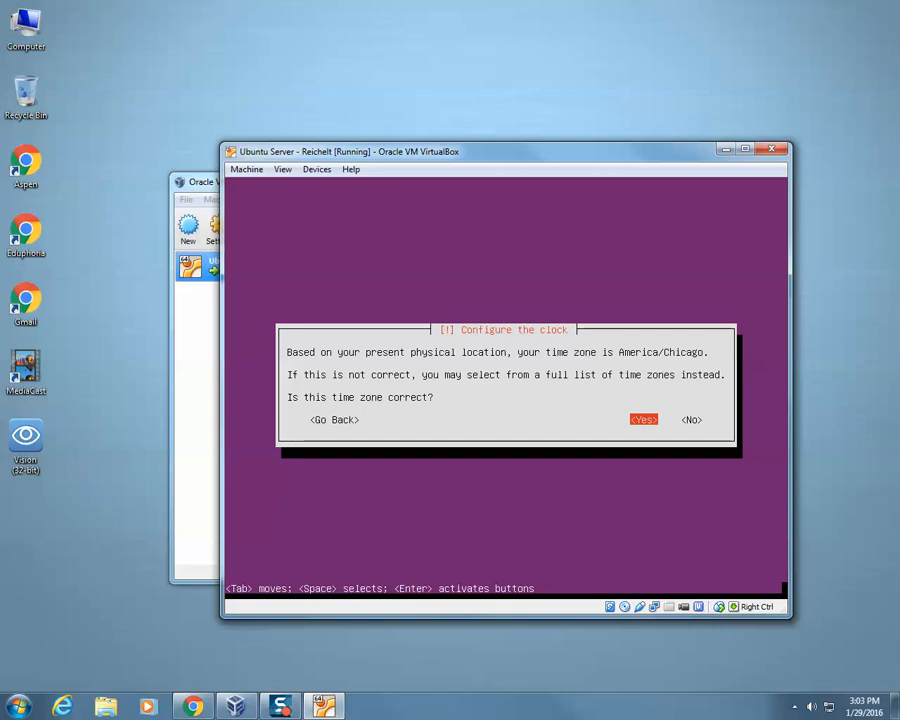
key(Return)
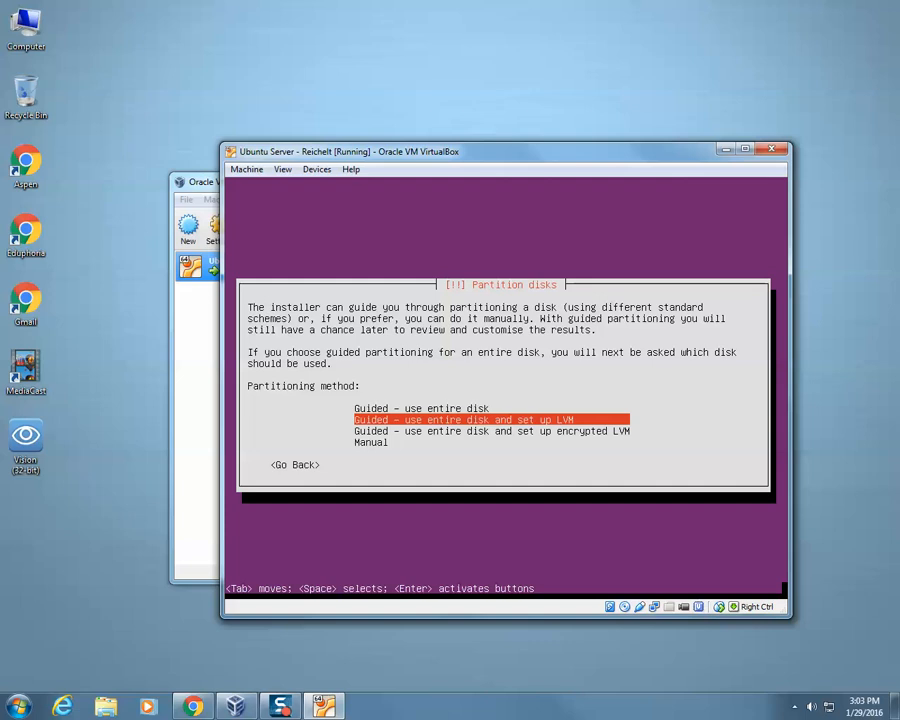
Choose 'Guided - use entire disk' partitioning and confirm writing the changes to disk
key(Up)
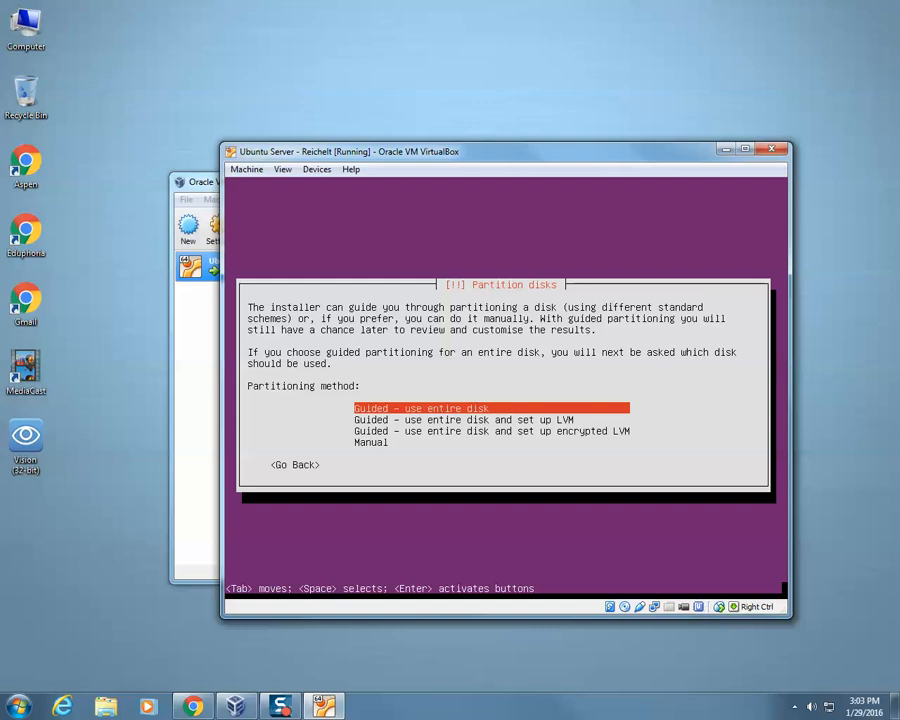
key(Return)
key(Return)
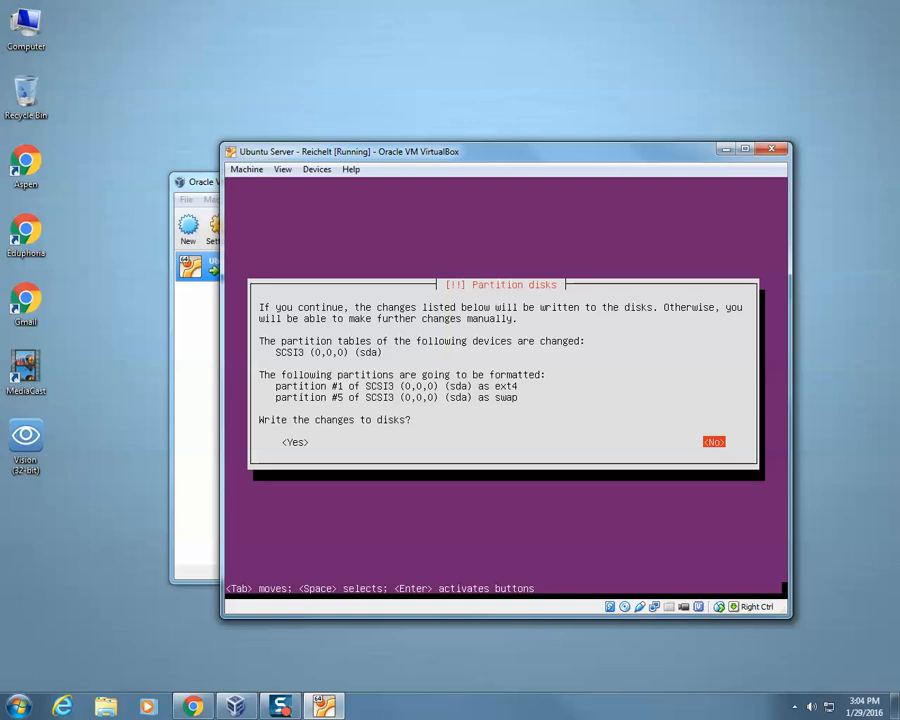
key(Tab)
key(Return)
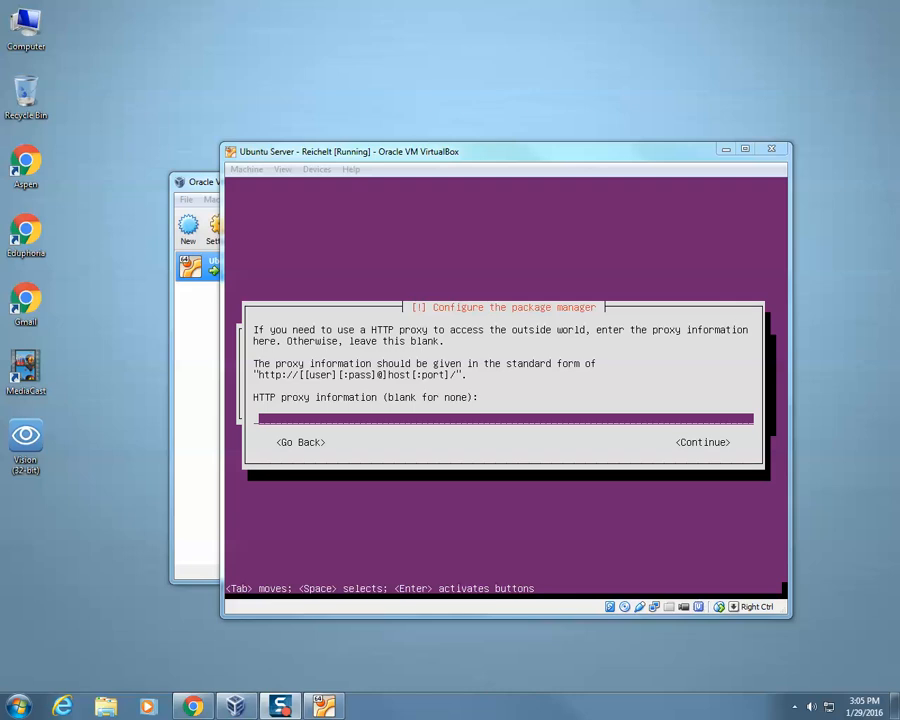
Leave the HTTP proxy empty and continue so the installer configures apt
click(380, 158)
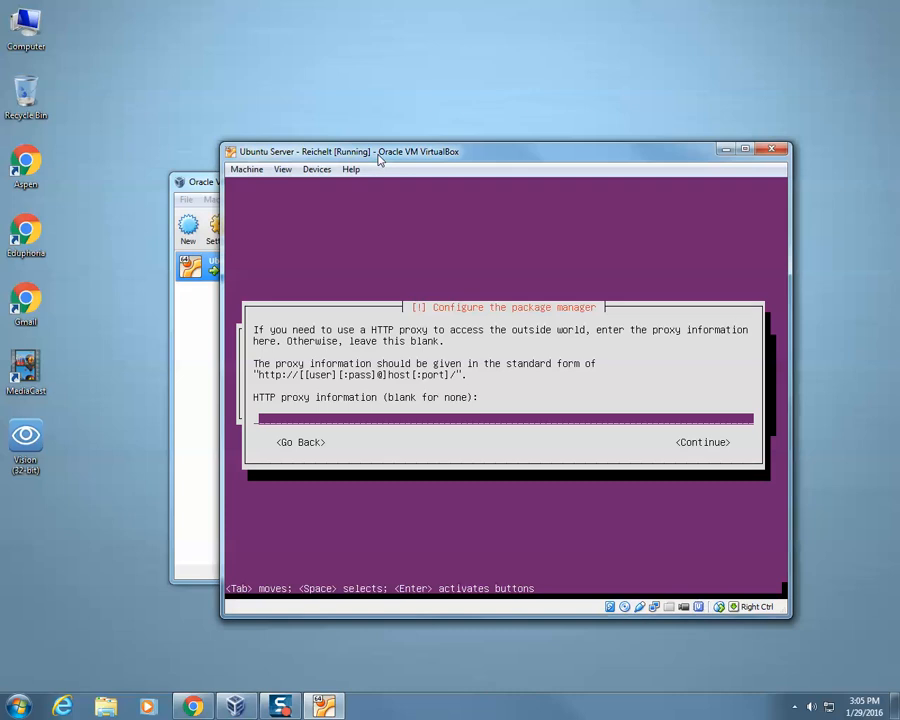
key(Return)
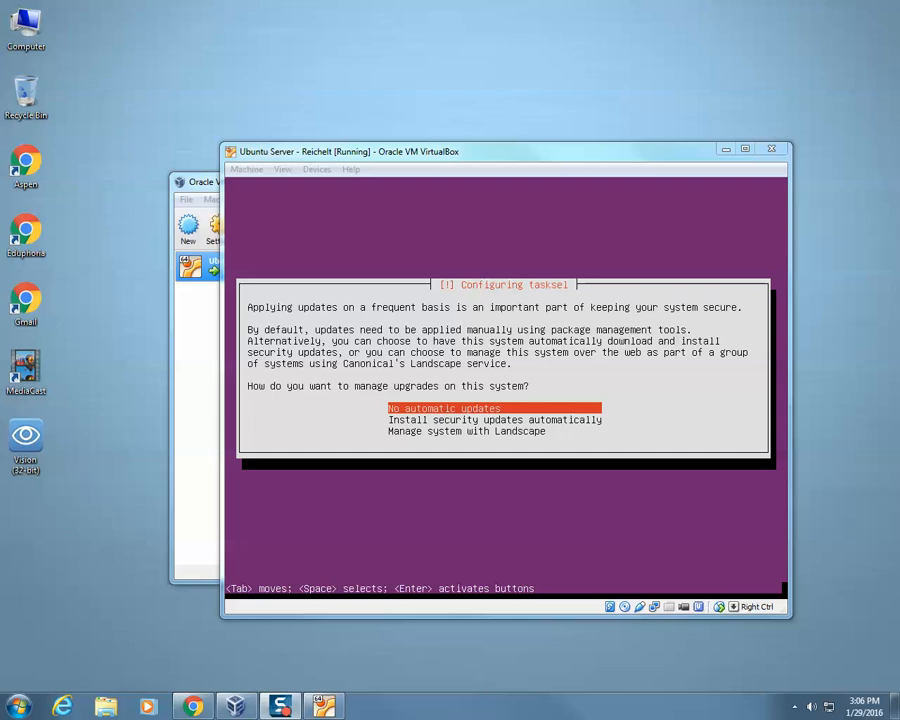
Choose 'No automatic updates' for managing system upgrades
click(480, 370)
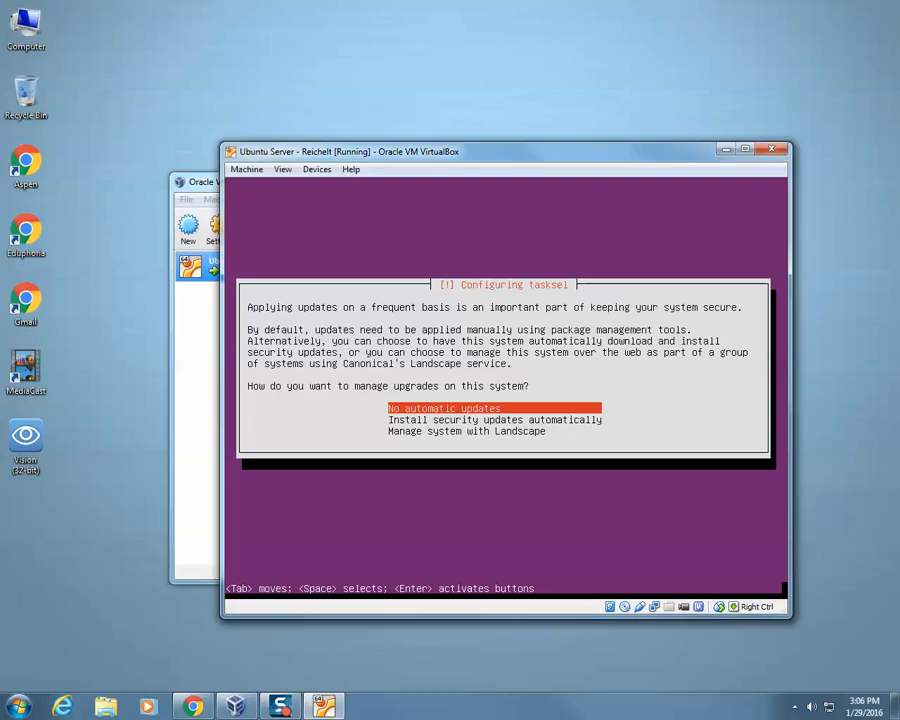
key(Down)
key(Up)
key(Return)
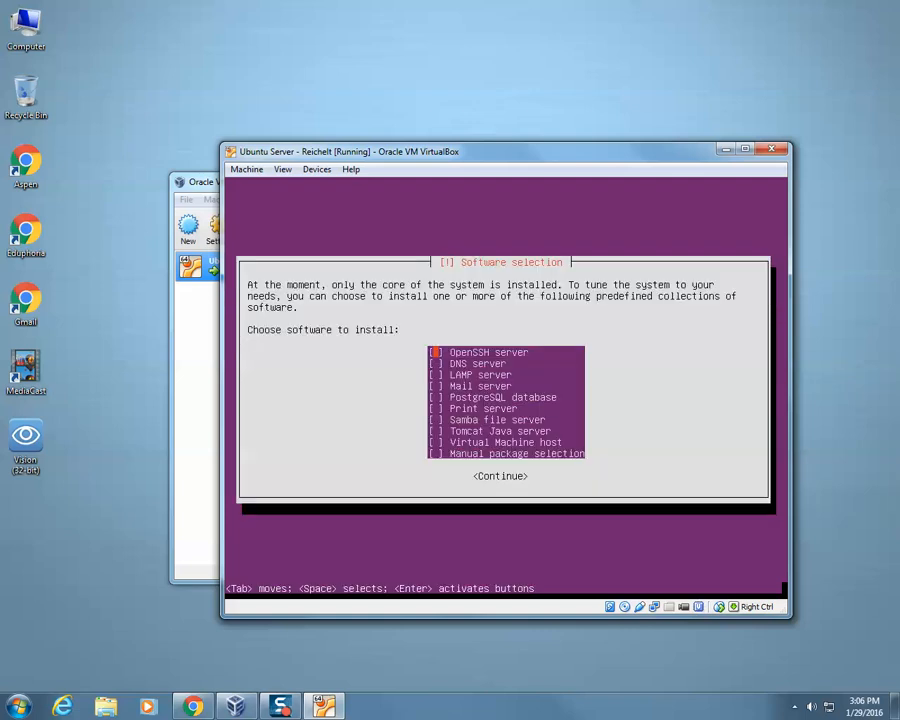
Continue Software selection without choosing any extra software collections
key(Down)
key(Down)
key(Down)
key(Down)
key(Down)
key(Down)
key(Down)
key(Down)
key(Down)
key(Up)
key(Up)
key(Up)
key(Tab)
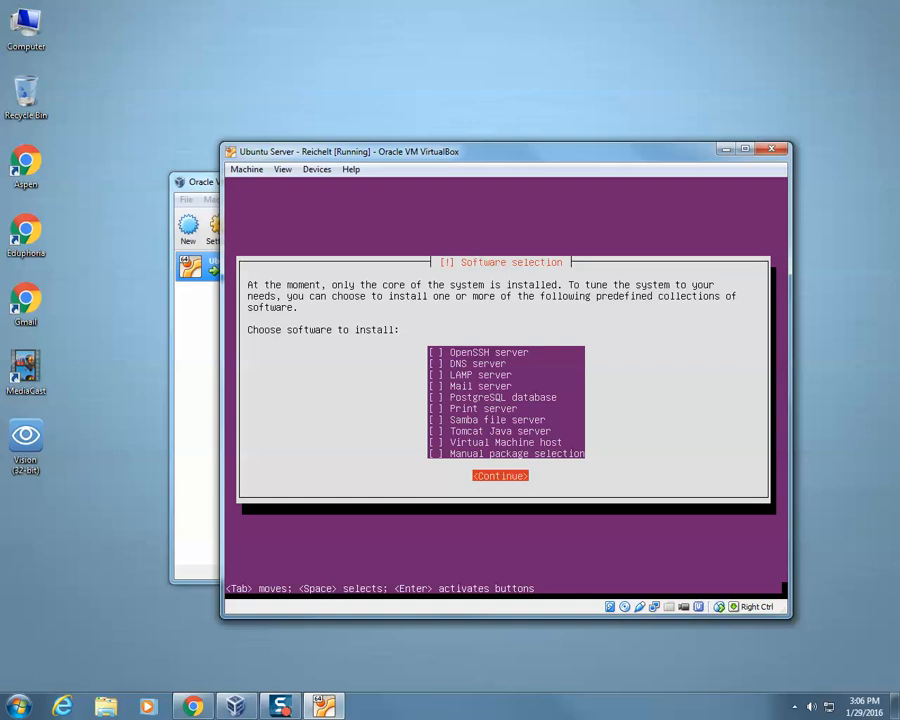
key(Return)
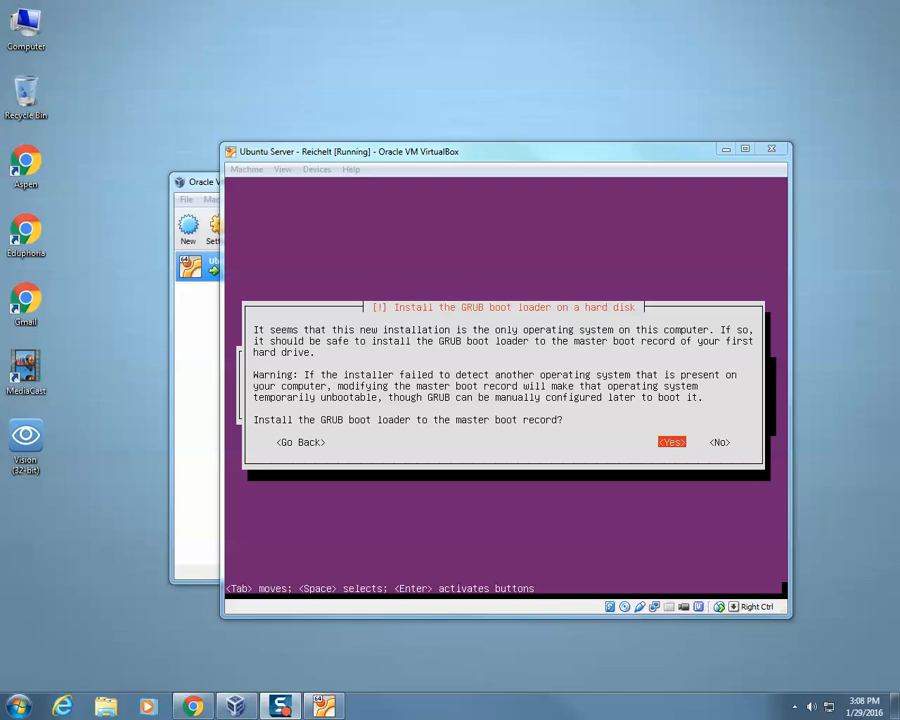
Answer Yes to install GRUB to the master boot record
click(298, 158)
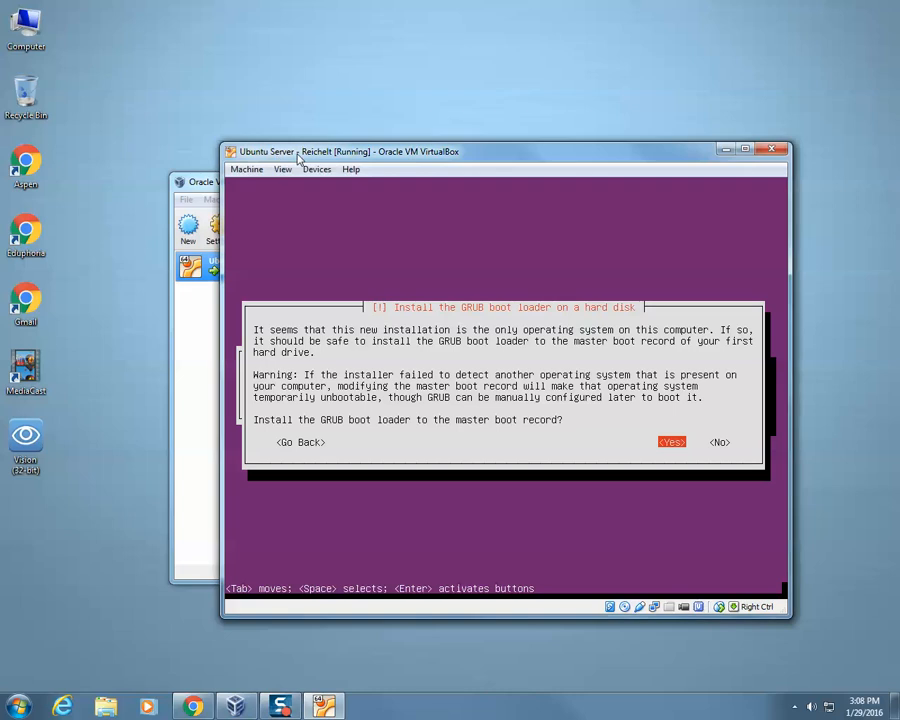
key(Return)
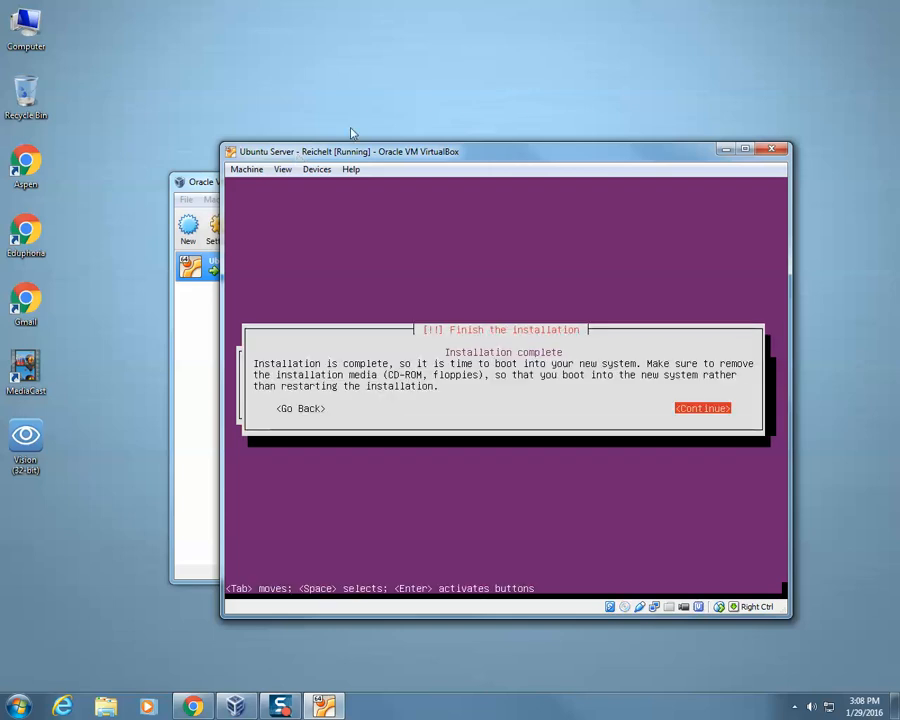
Check the CD/DVD device options, then continue to finish the installation and reboot
click(314, 170)
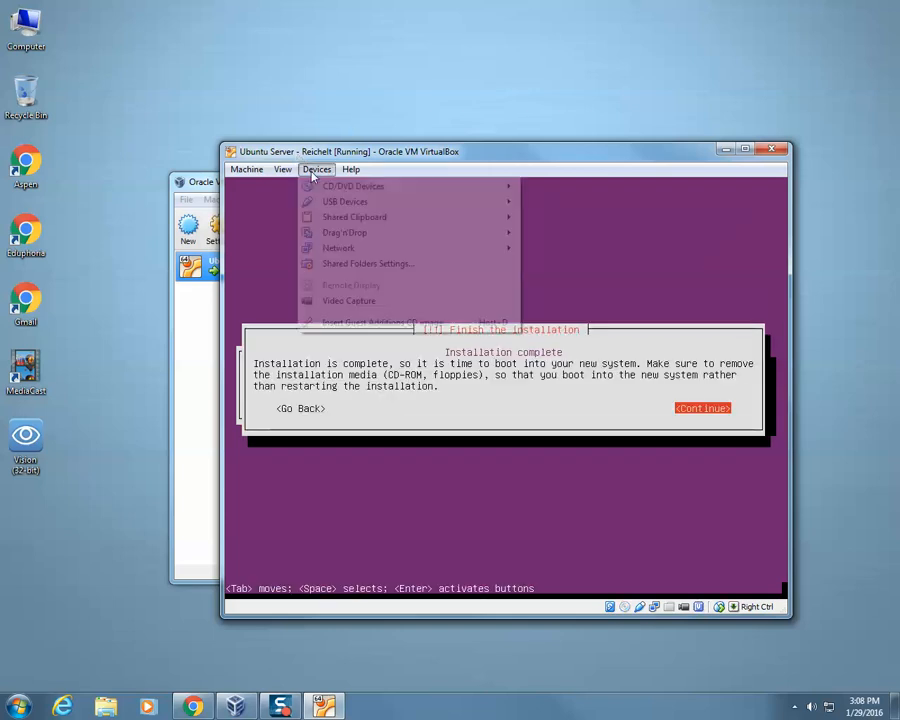
mouse_move(312, 186)
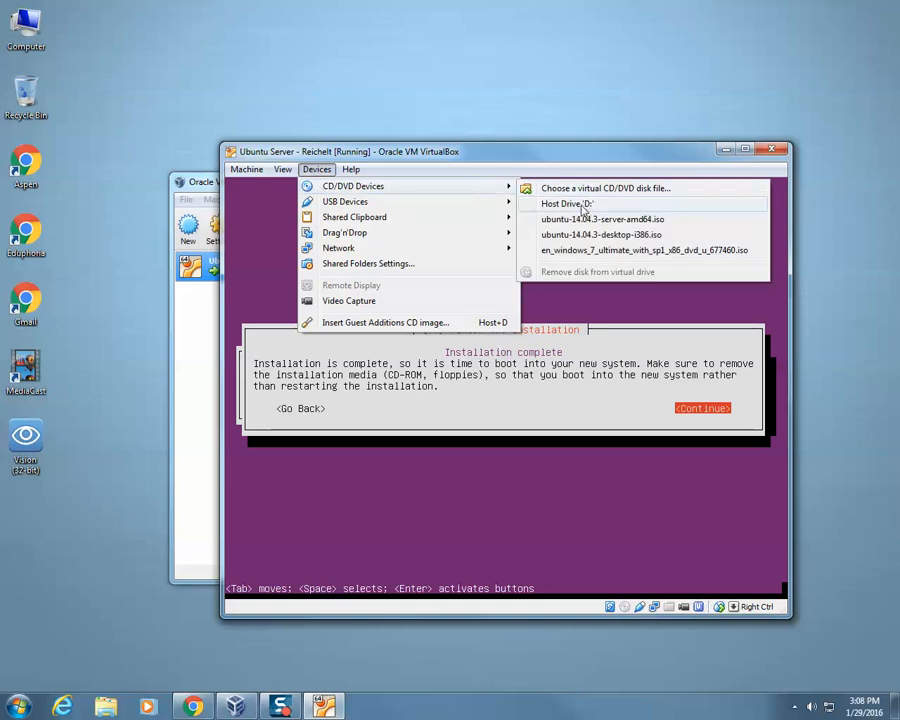
click(400, 150)
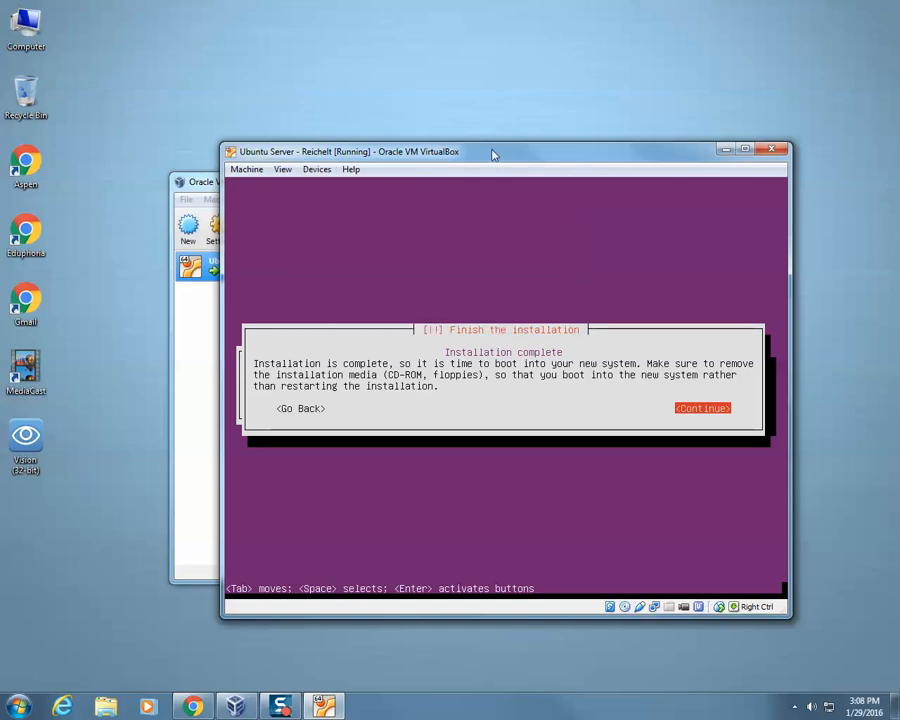
key(Return)
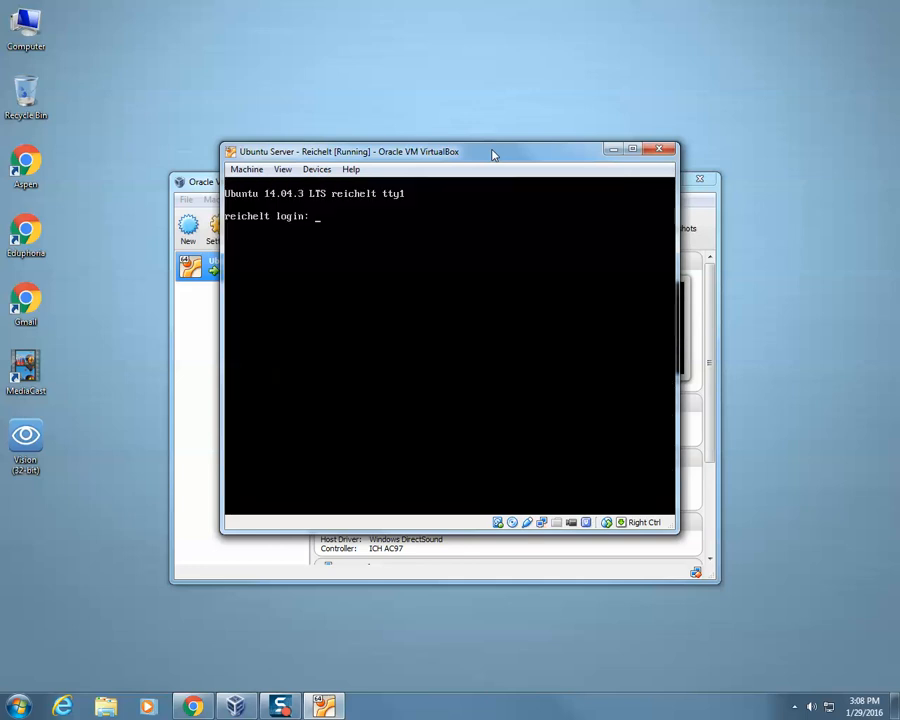
Log in at the console prompt with the user name and account password
text(greichelt)
key(Return)
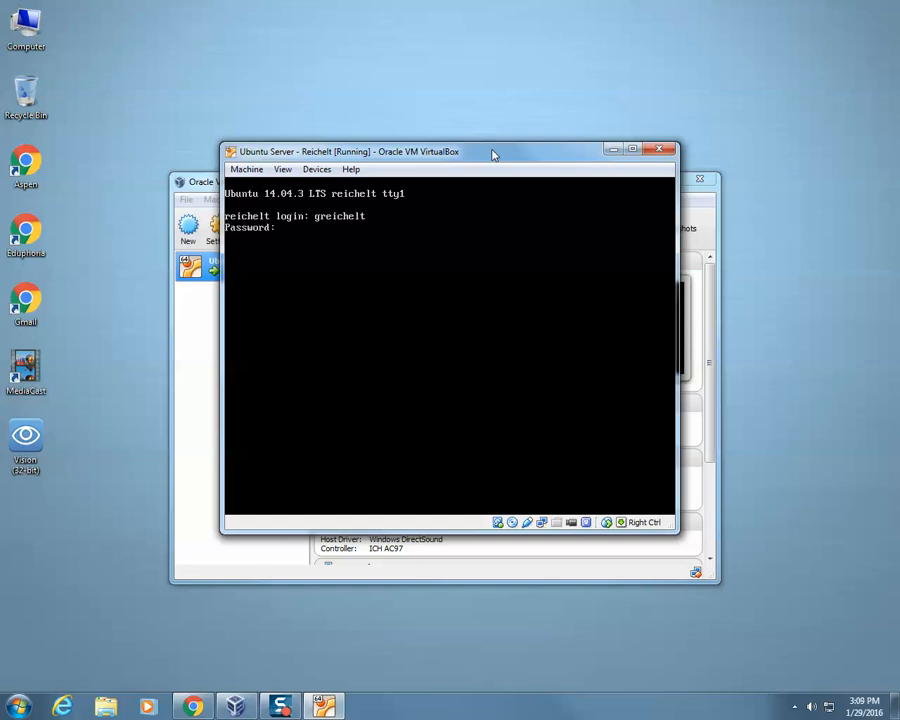
key(Return)
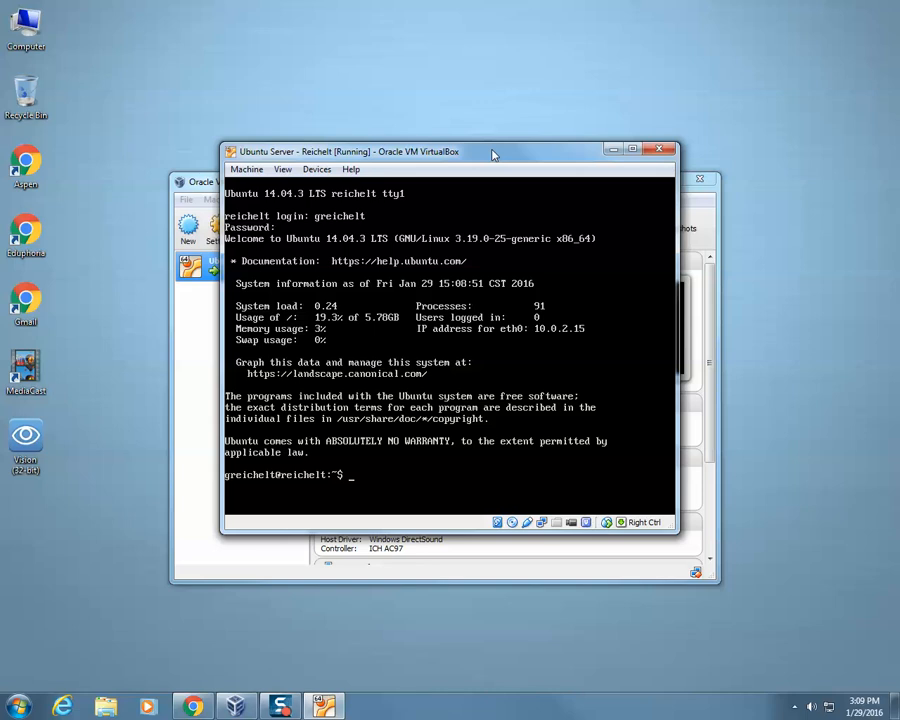
Run 'sudo apt-get update' with the sudo password and begin typing the upgrade command
text(sudo apt-get update)
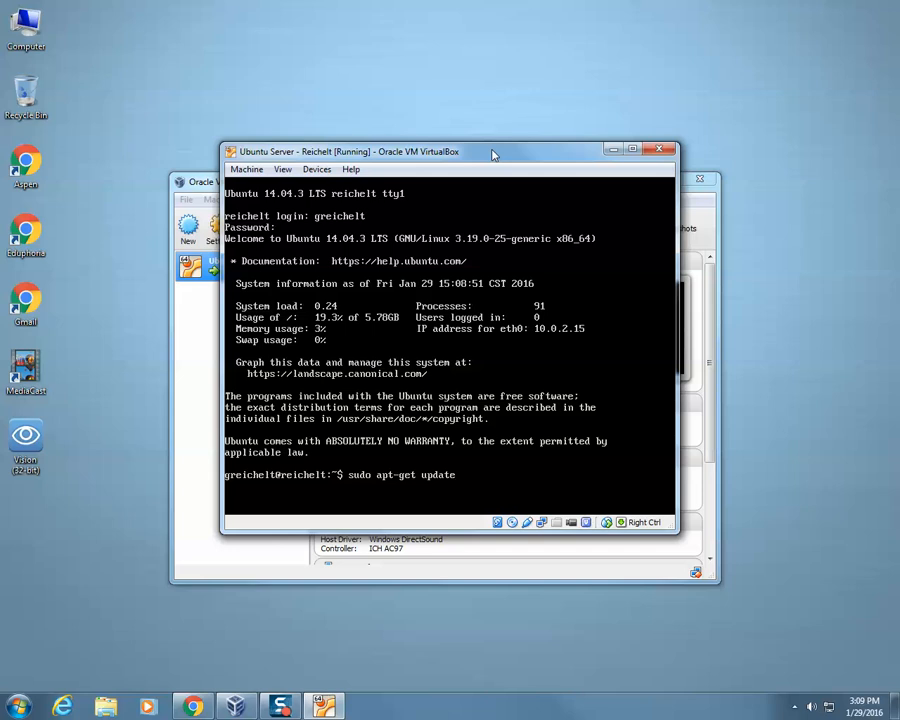
key(Return)
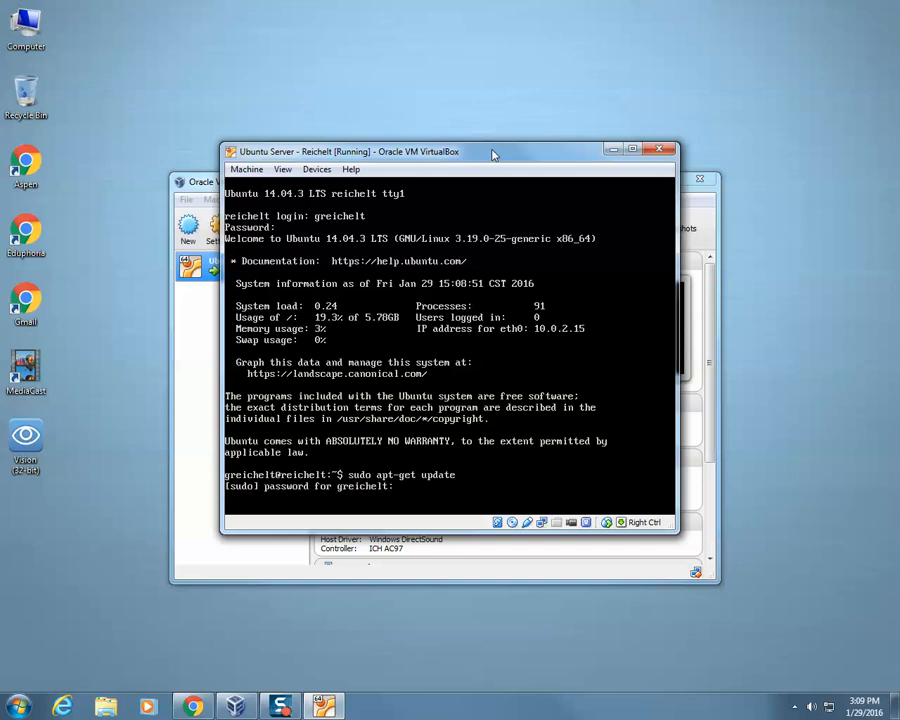
key(Return)
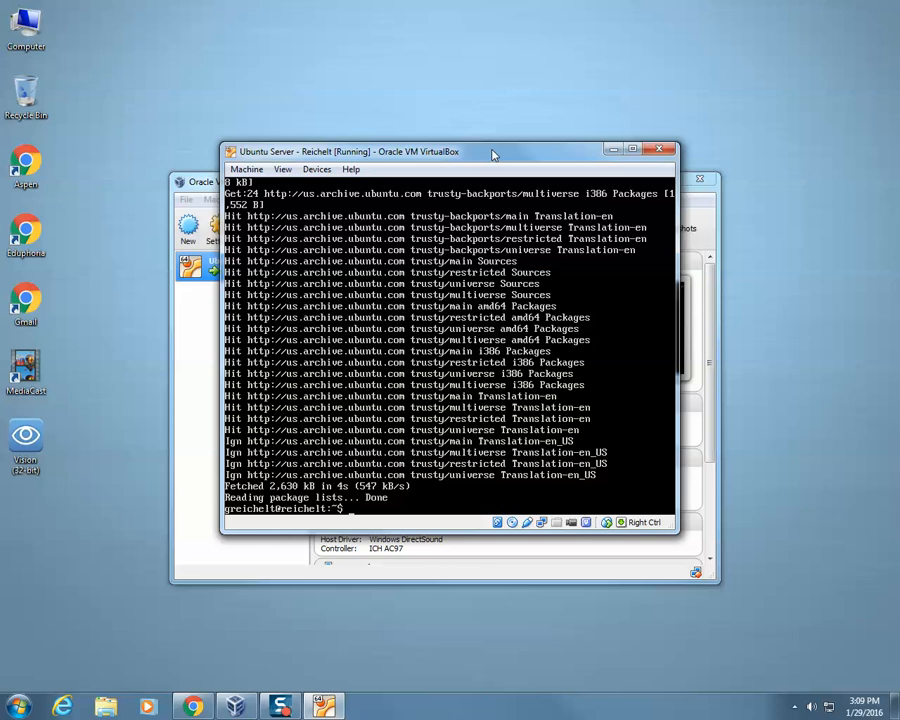
text(do apt-get upgrade)
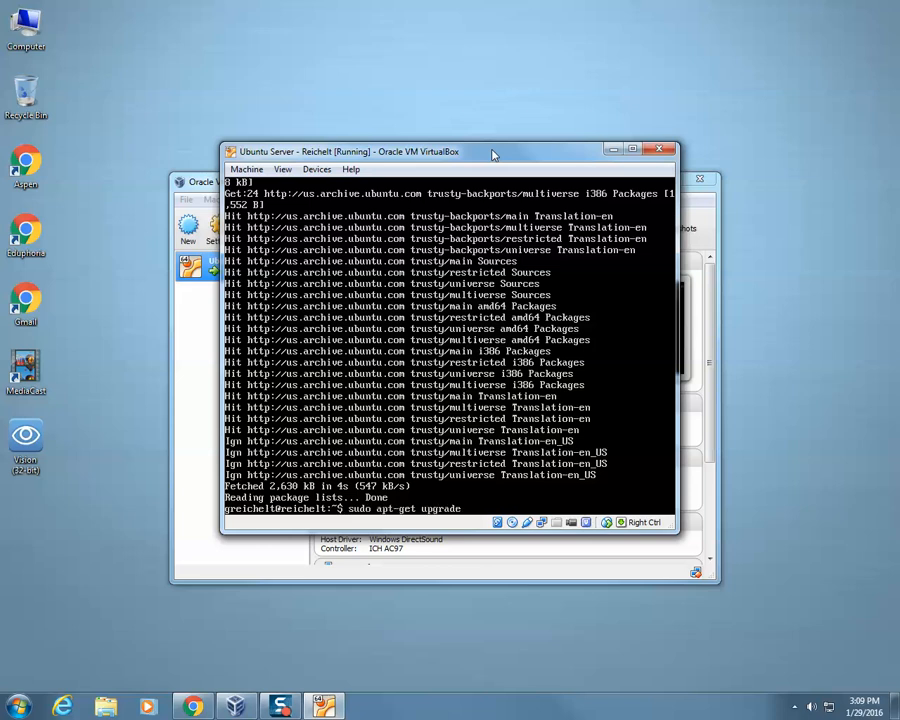
Run 'sudo apt-get upgrade', answer y to the 90 upgrades, and wait for completion
key(Return)
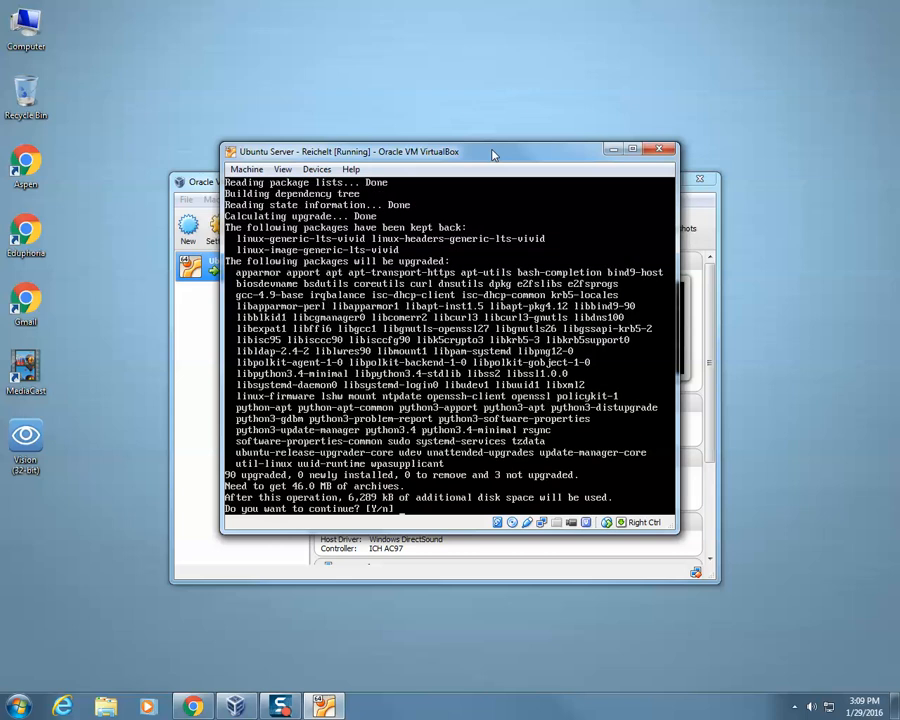
text(y)
key(Return)
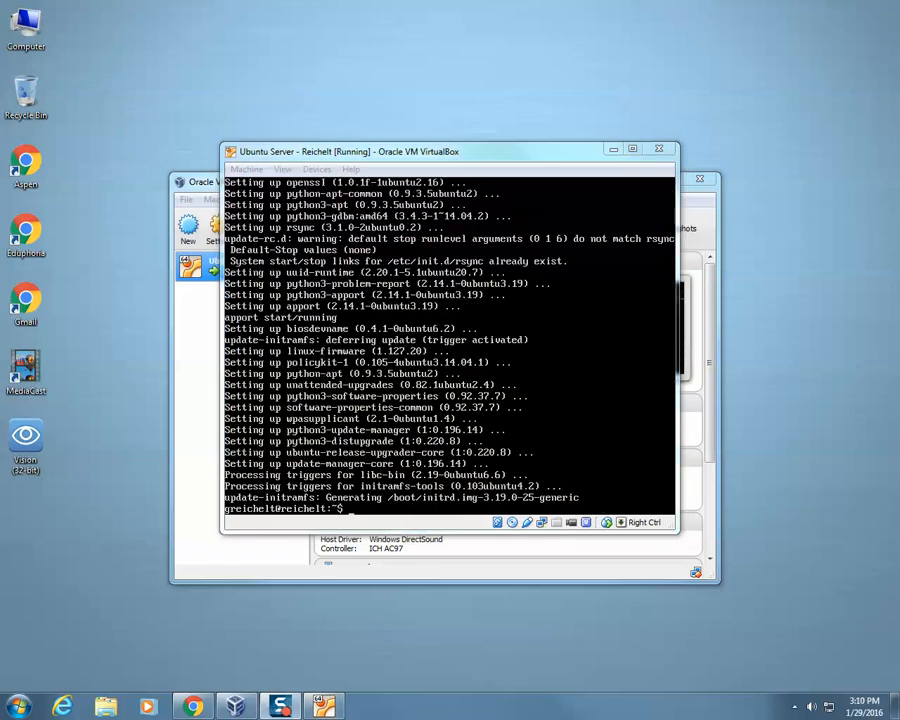
click(499, 156)
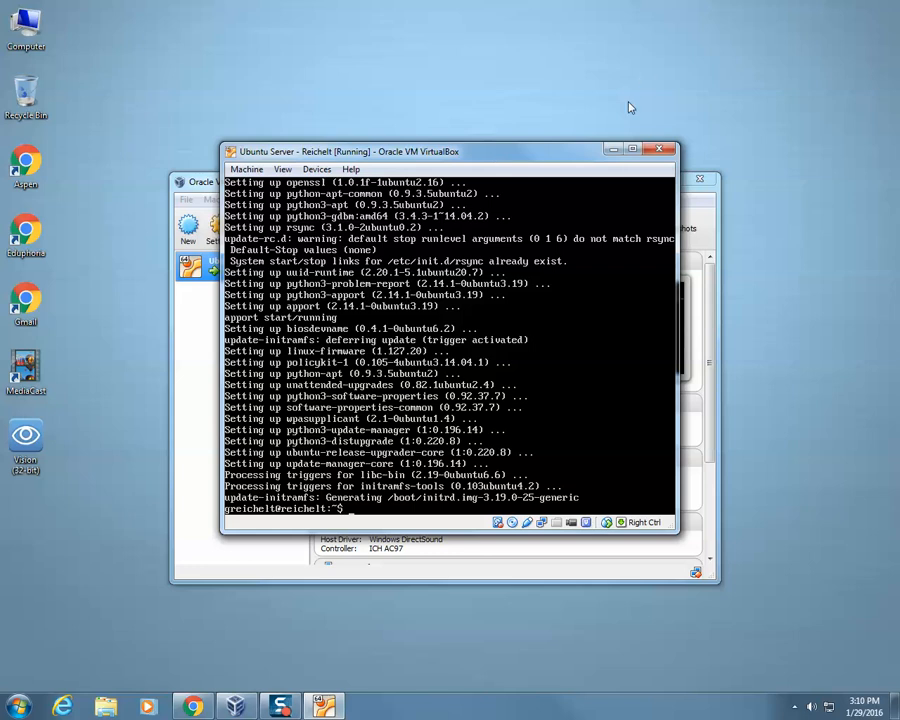
Close the VM with 'Save the machine state' and show its Snapshots list
click(659, 150)
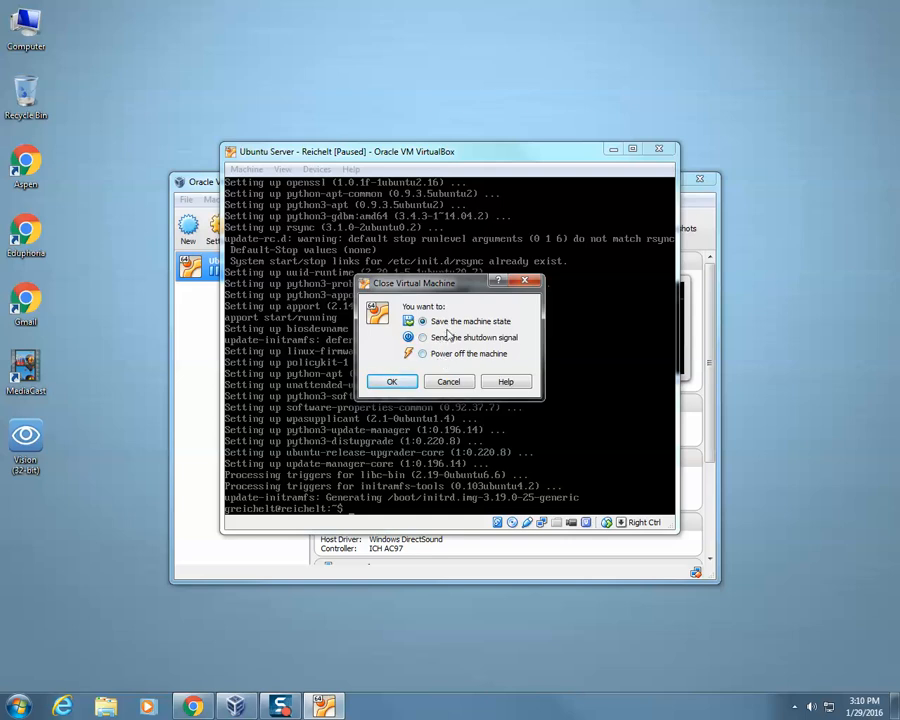
click(392, 382)
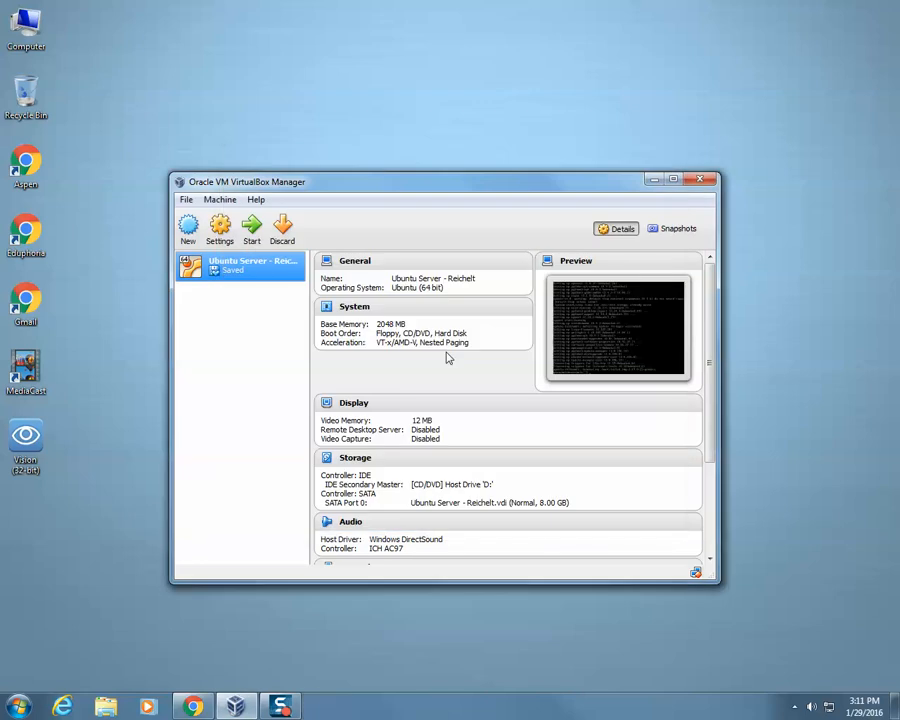
click(666, 231)
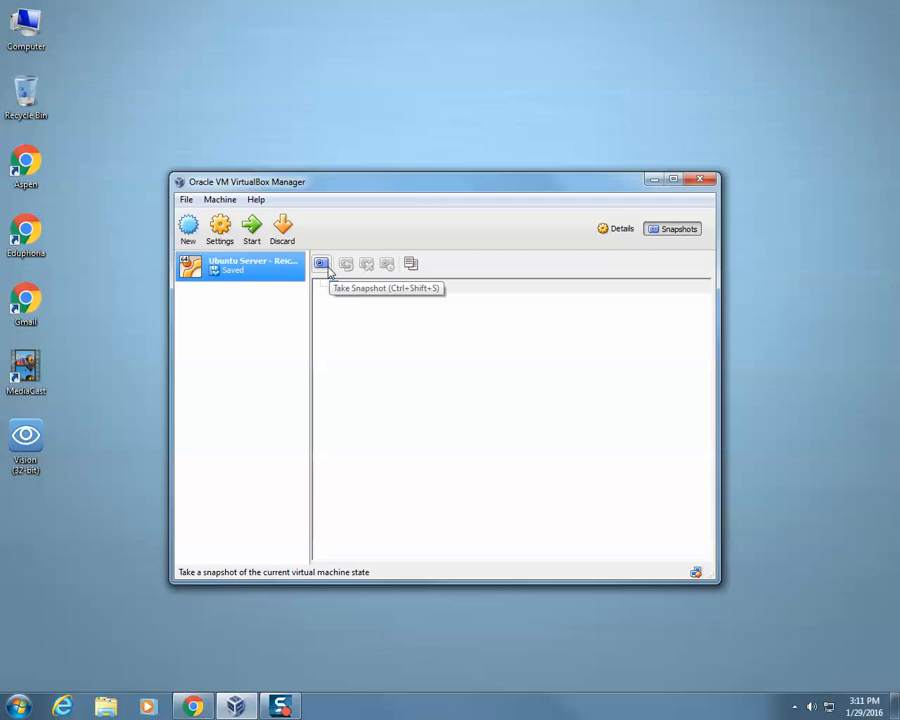
Take a snapshot named 'Right After Install'
click(325, 266)
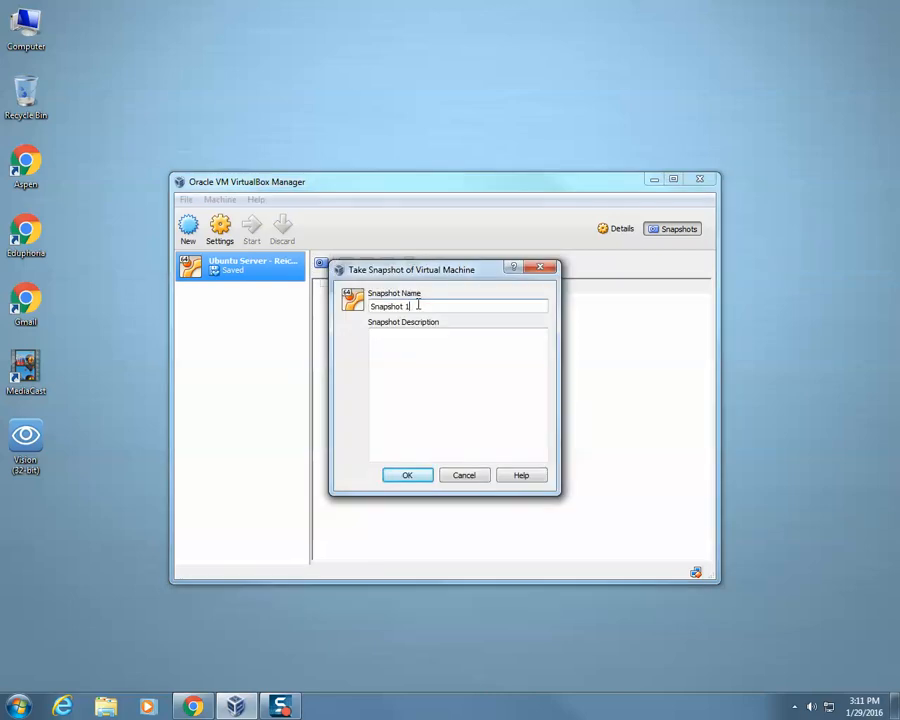
text(Right After)
key(BackSpace)
key(BackSpace)
key(BackSpace)
text(er)
key(BackSpace)
text(ter Install)
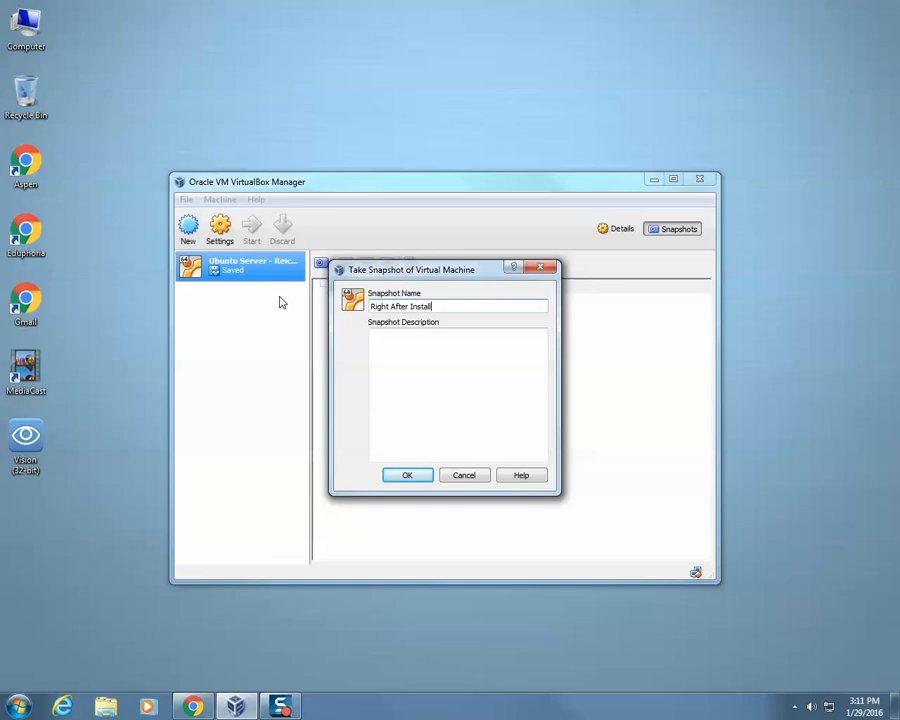
click(407, 478)
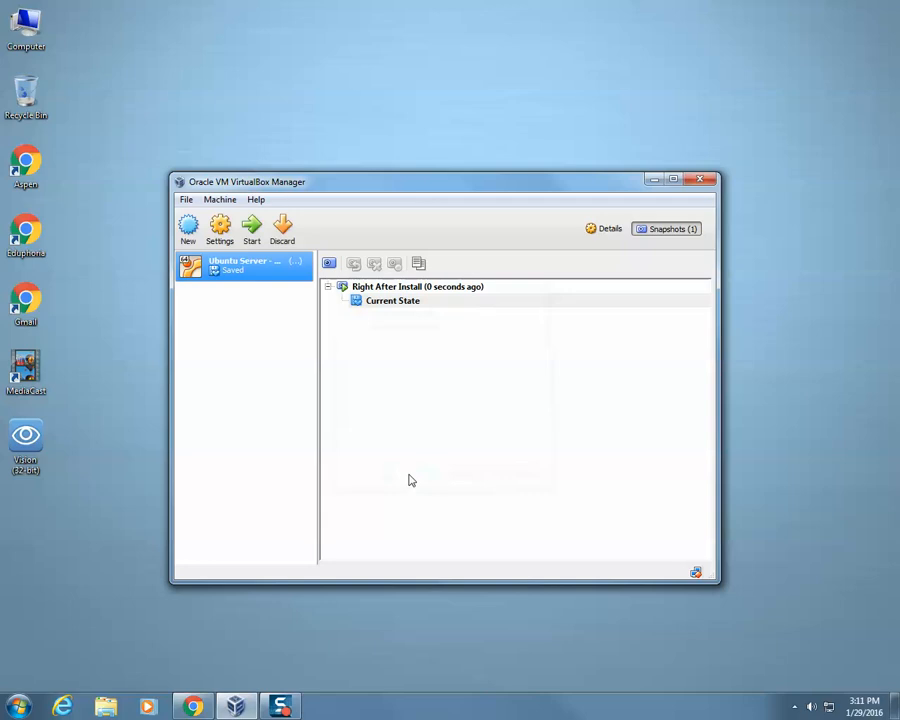